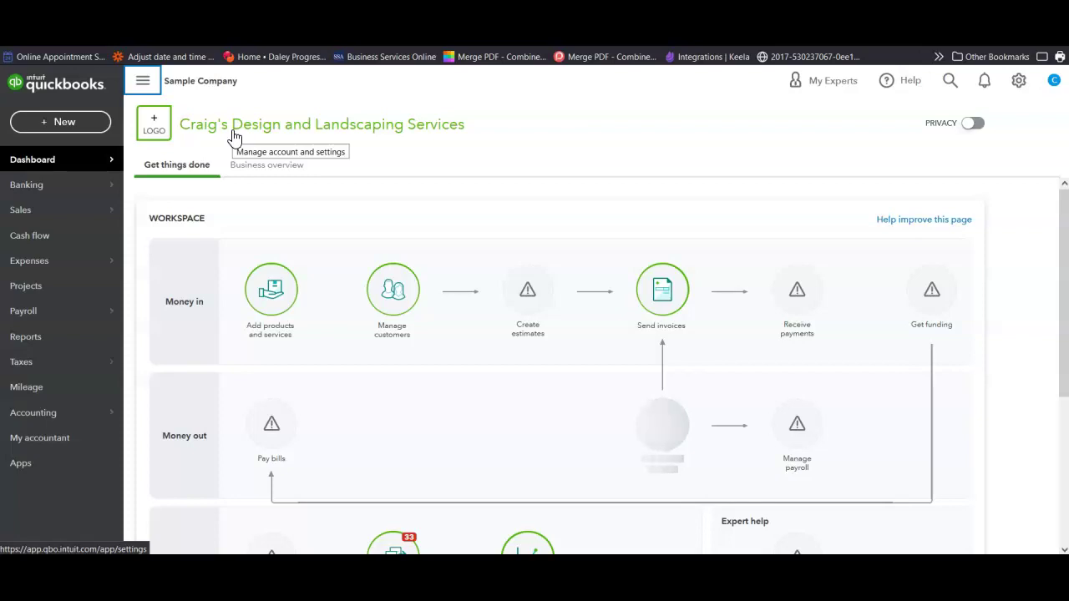
# Open the list of standard reports and go to the Business overview section.
pyautogui.click(20, 343)
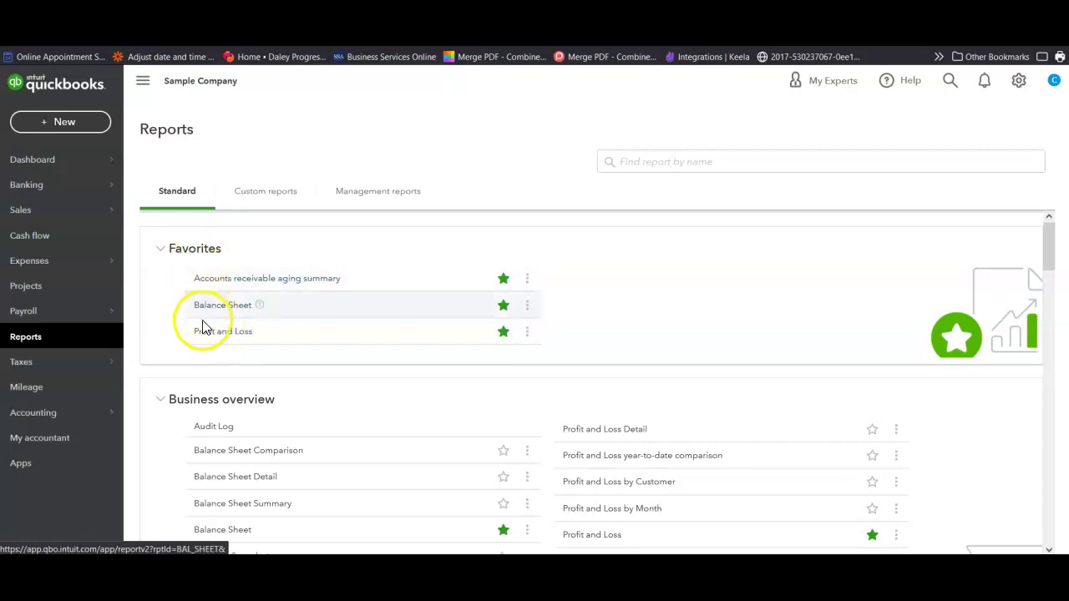
pyautogui.scroll(-1, 167, 420)
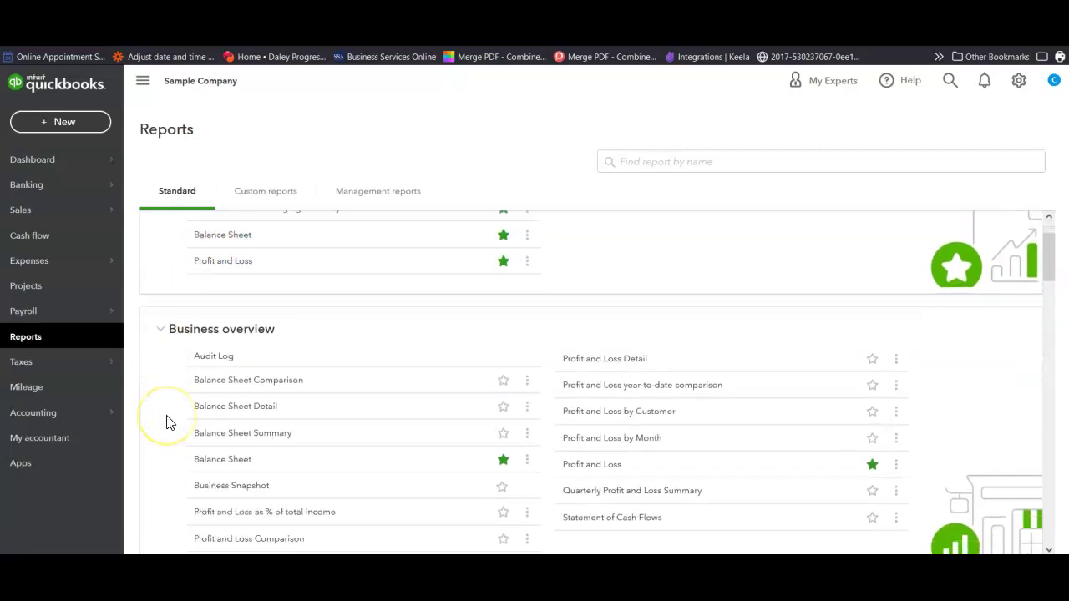
pyautogui.scroll(-1, 167, 422)
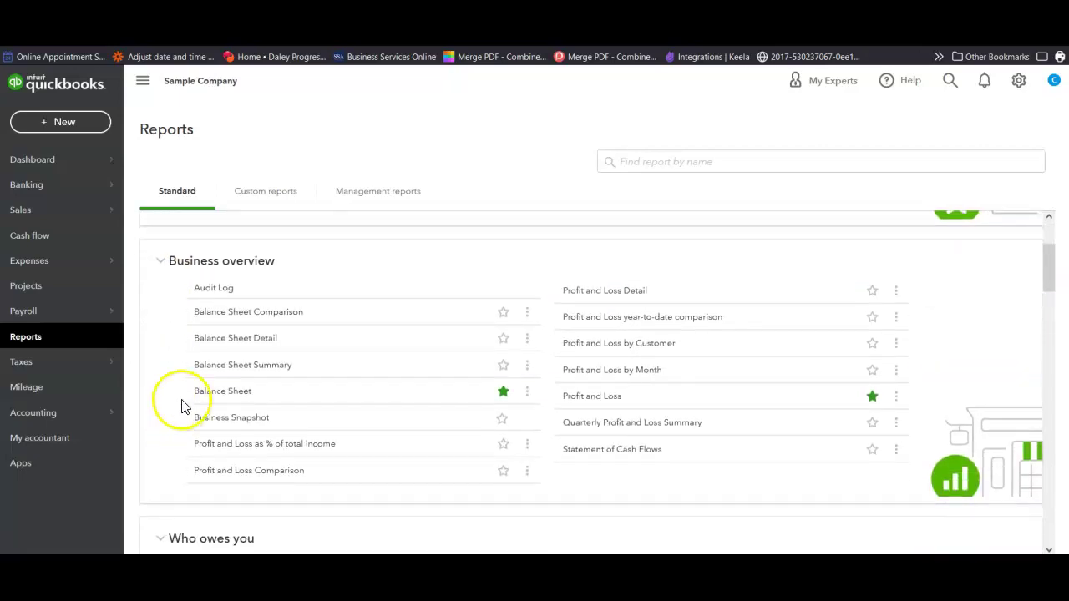
# Remove the Balance Sheet report from the favorites and mark it as a favorite again.
pyautogui.click(504, 394)
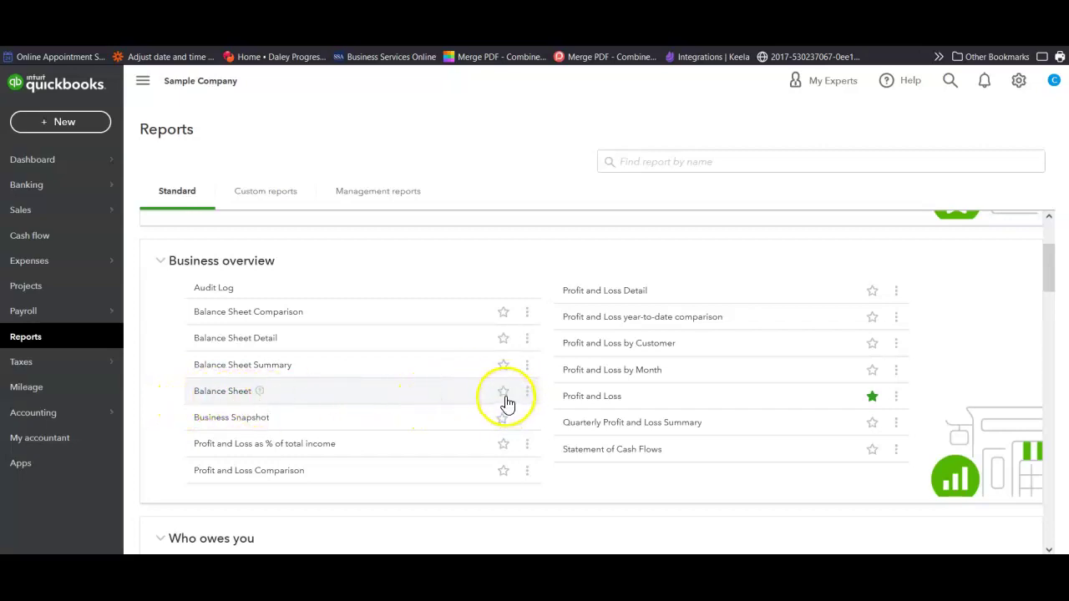
pyautogui.click(504, 393)
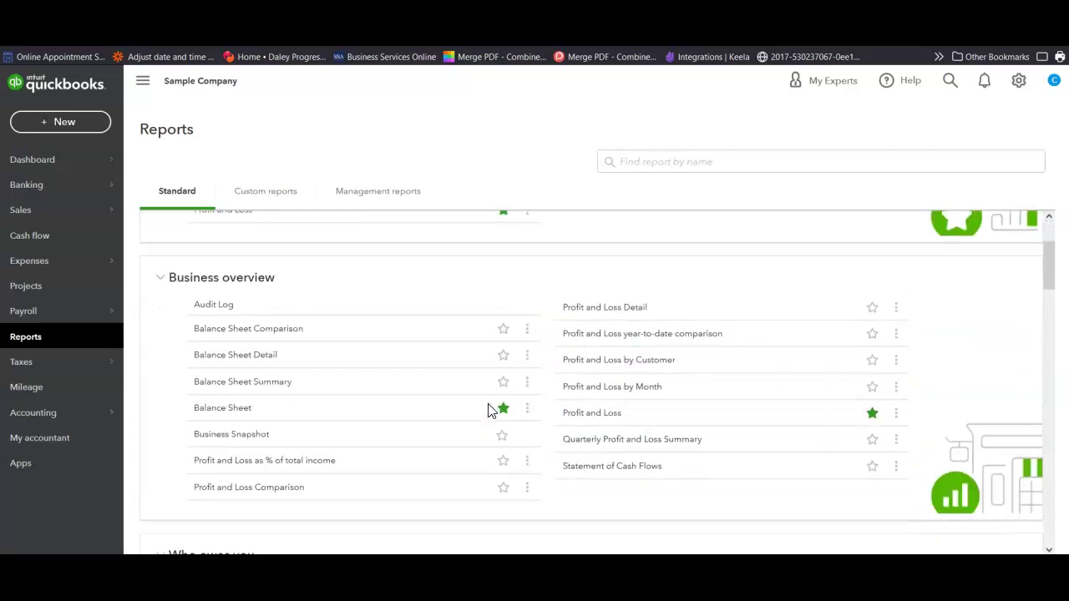
# Open the Profit and Loss report from the favorites and run it for the Last Year period.
pyautogui.scroll(2, 489, 410)
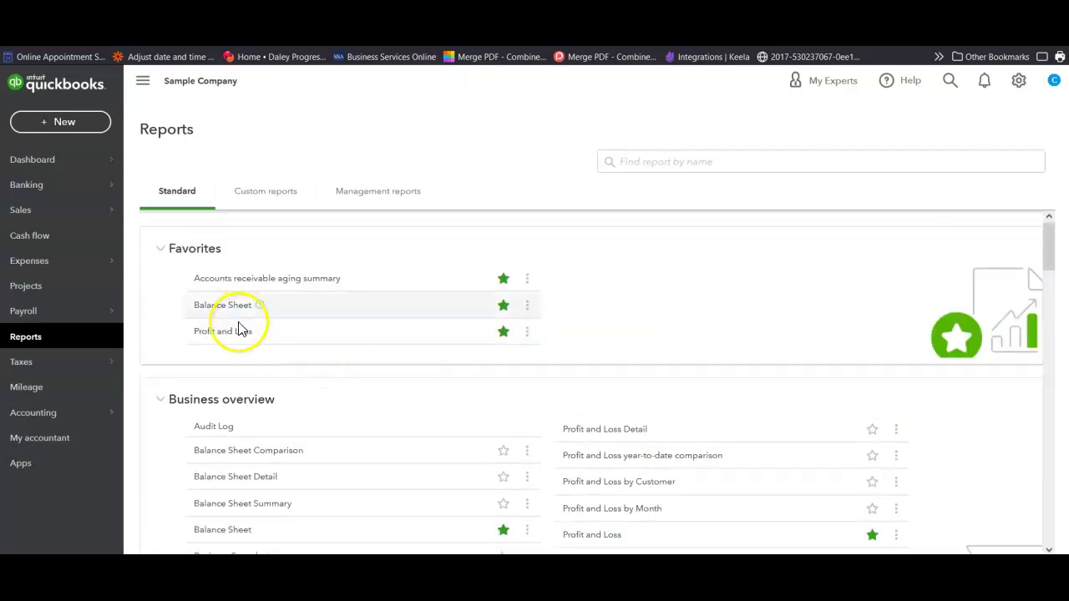
pyautogui.click(217, 343)
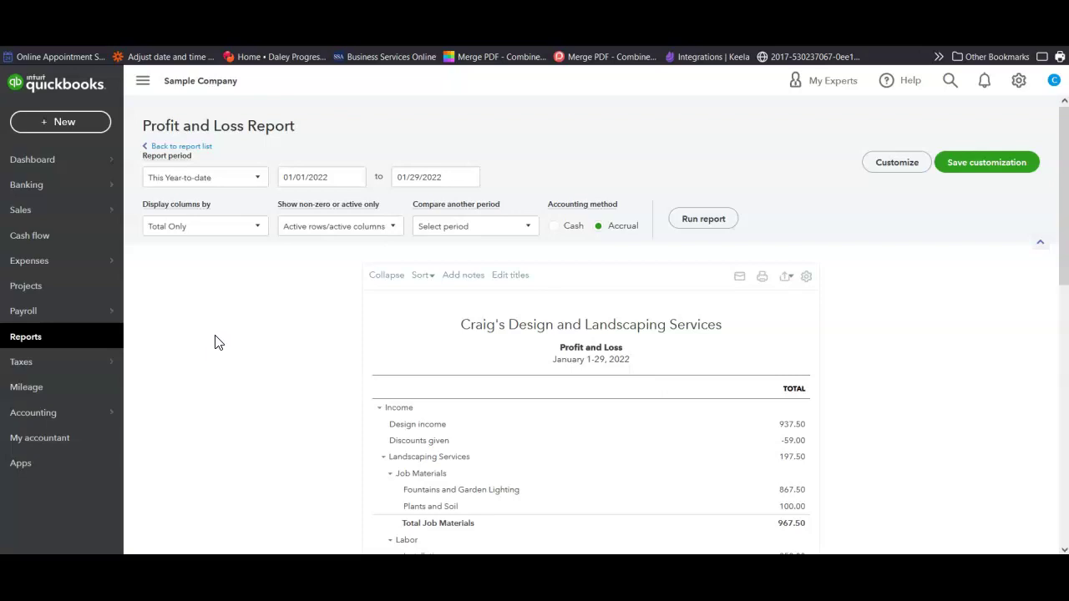
pyautogui.click(257, 178)
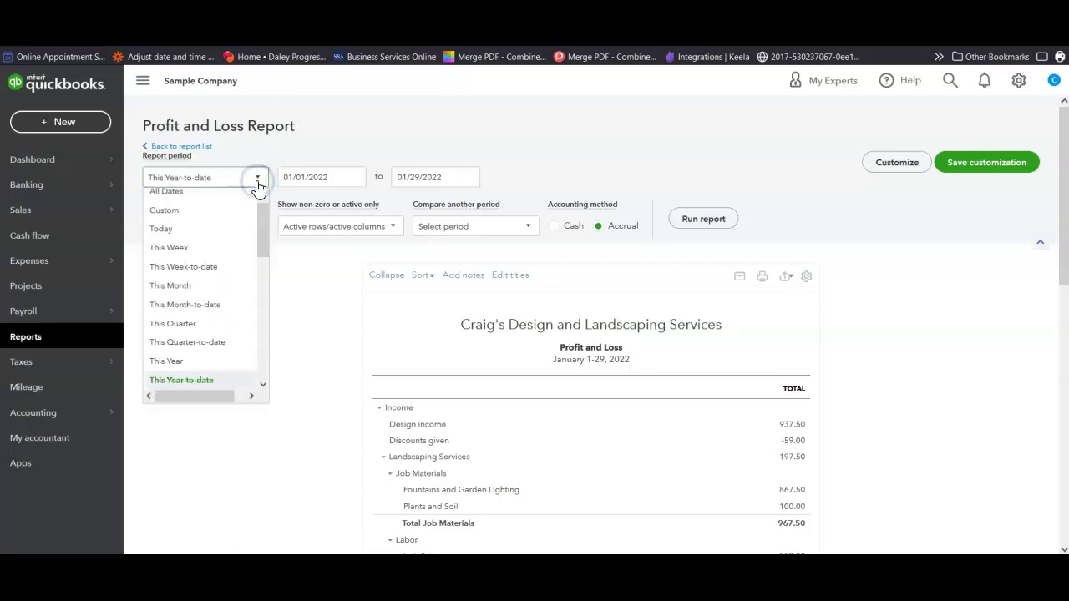
pyautogui.scroll(1, 225, 251)
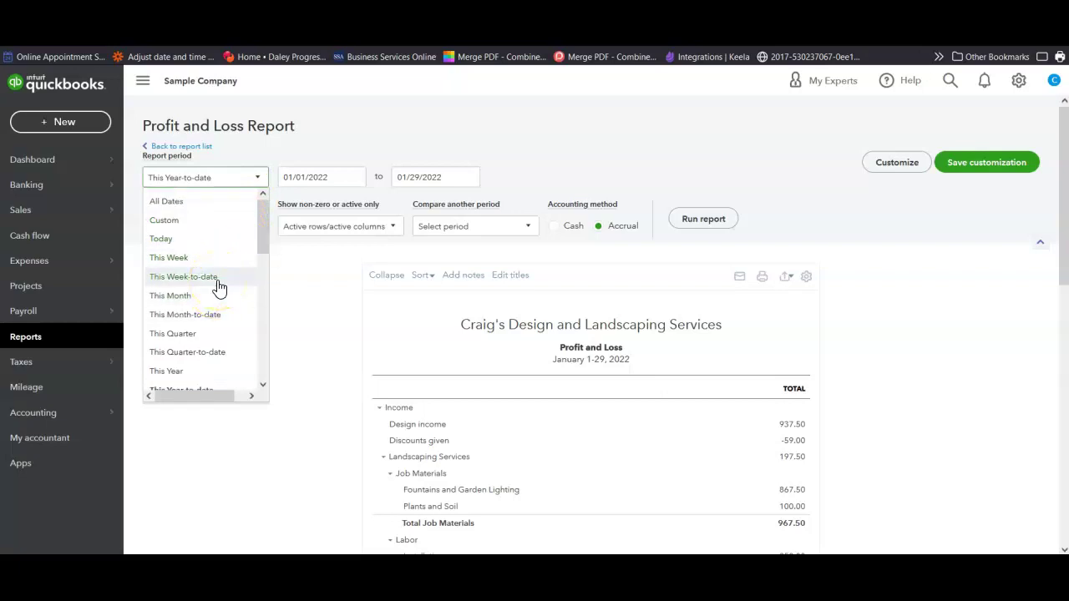
pyautogui.scroll(-5, 219, 288)
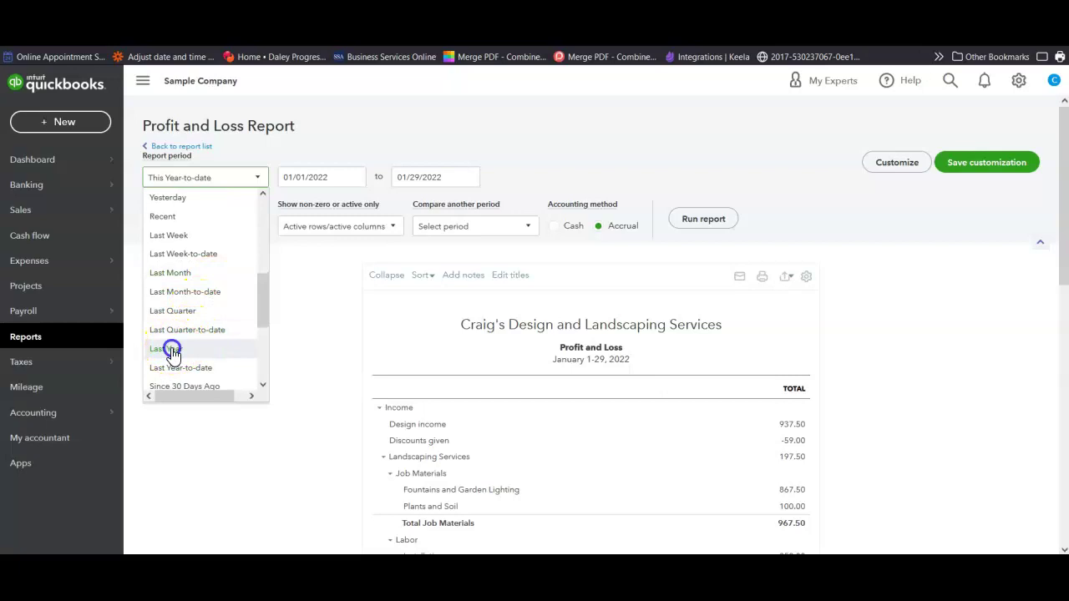
pyautogui.click(171, 349)
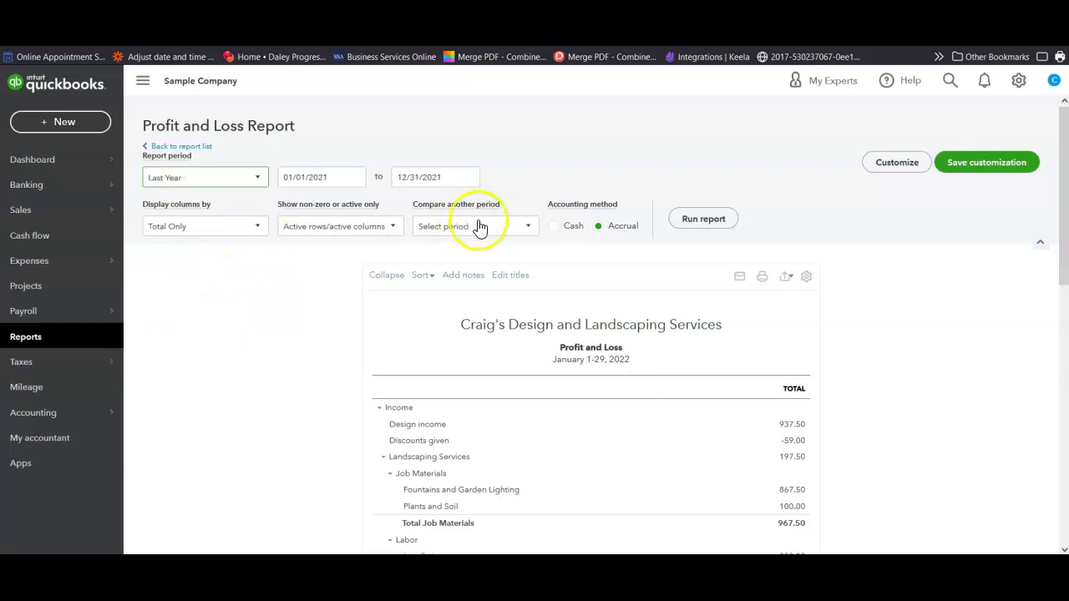
pyautogui.click(690, 220)
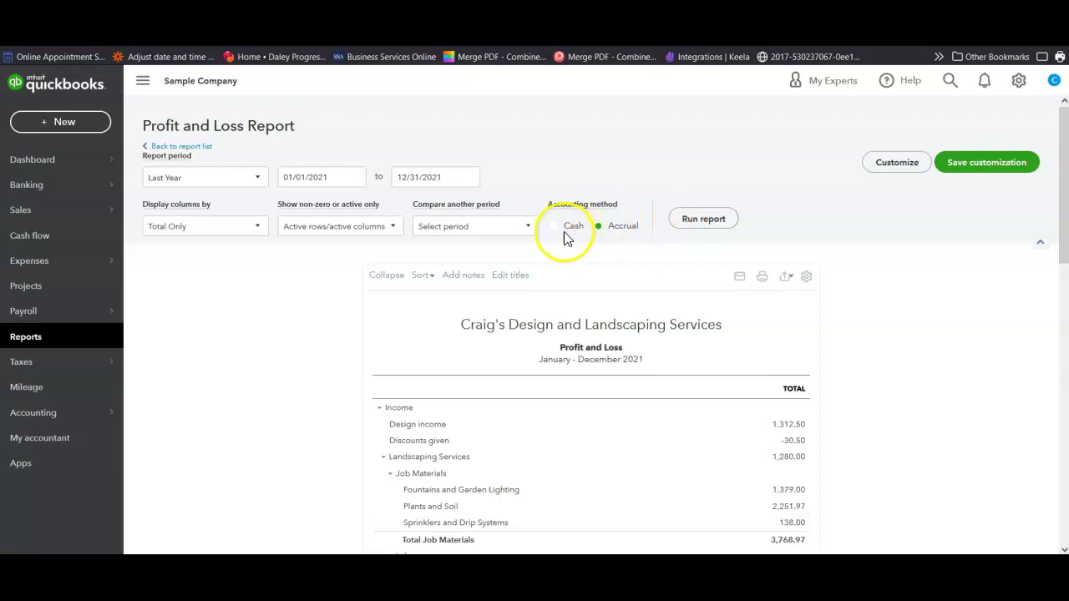
# Run the Profit and Loss report on the Cash accounting method with its columns displayed by Months.
pyautogui.click(688, 219)
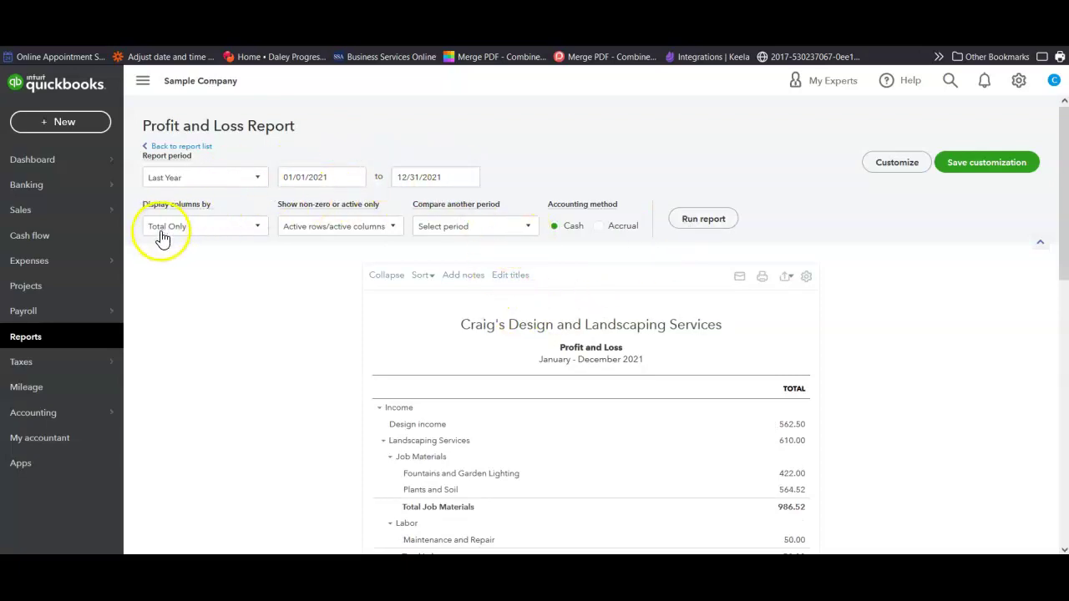
pyautogui.click(259, 227)
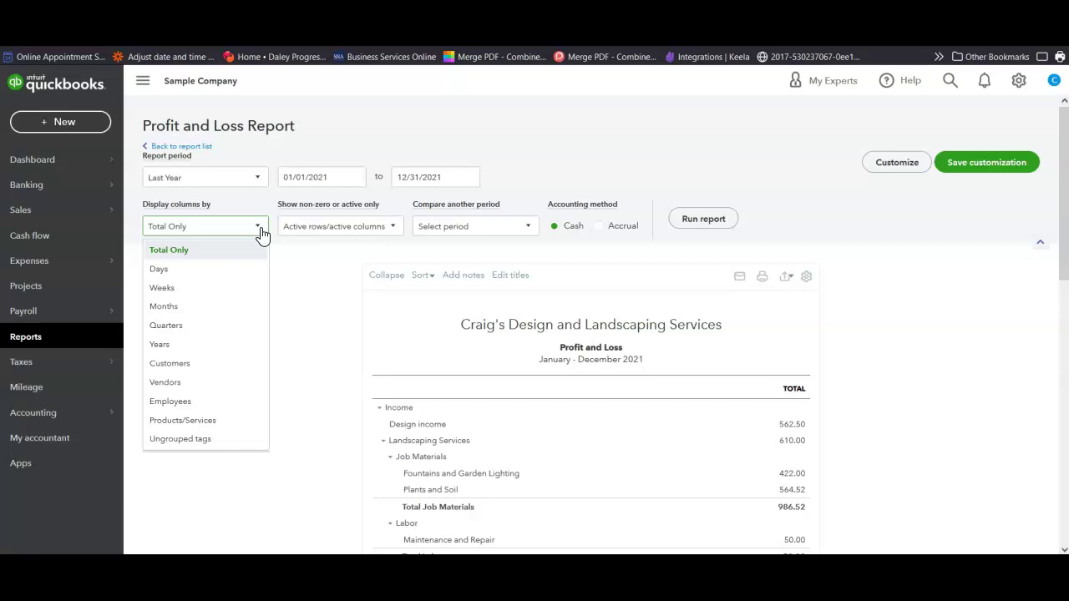
pyautogui.click(165, 309)
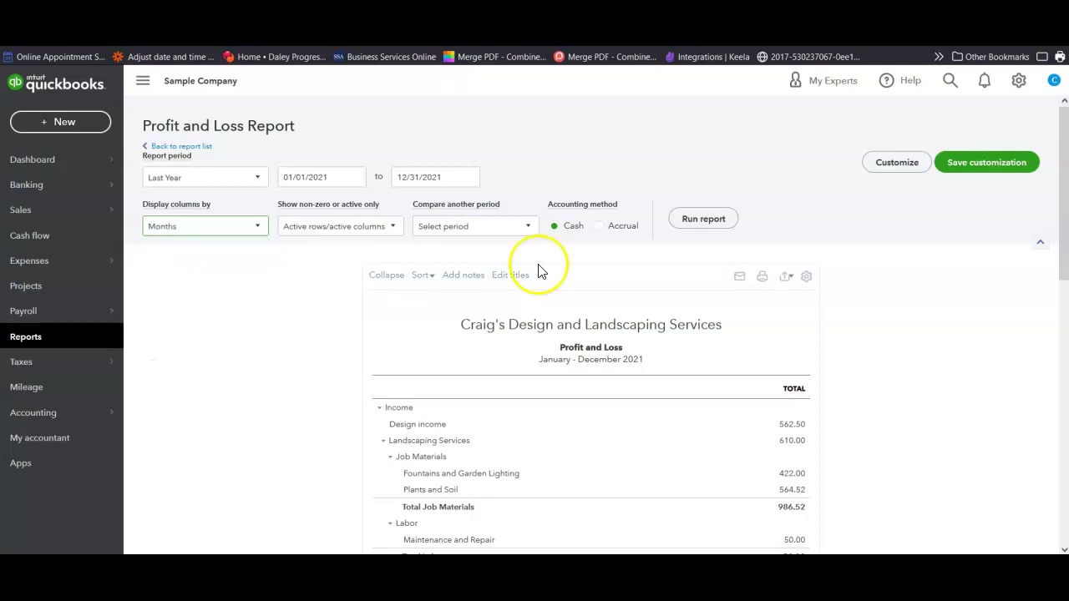
pyautogui.click(699, 221)
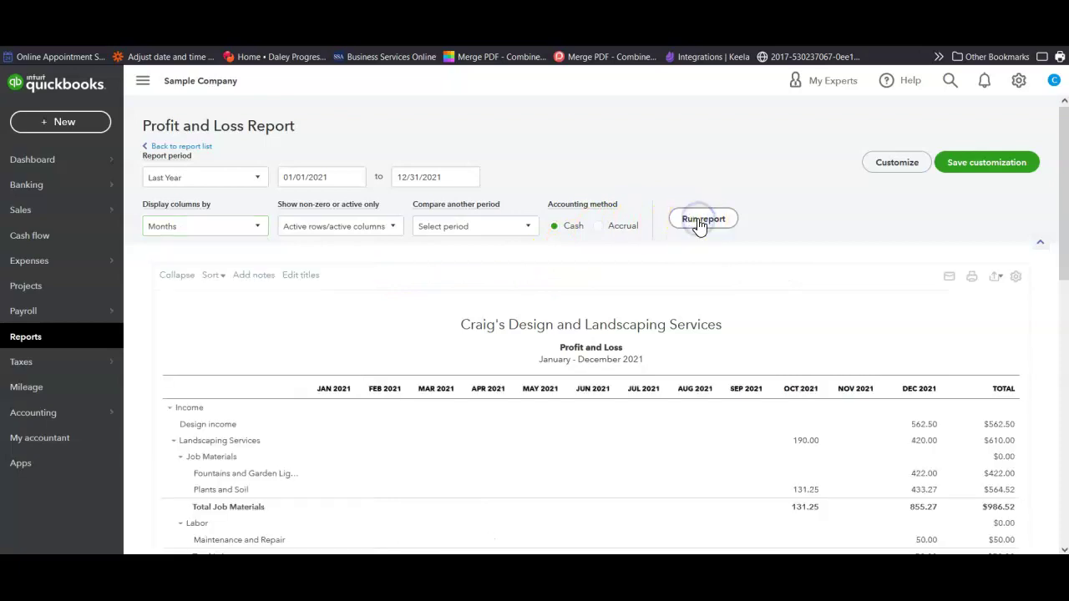
# Examine the monthly income, expense and net income rows of the Profit and Loss report.
pyautogui.scroll(-2, 651, 454)
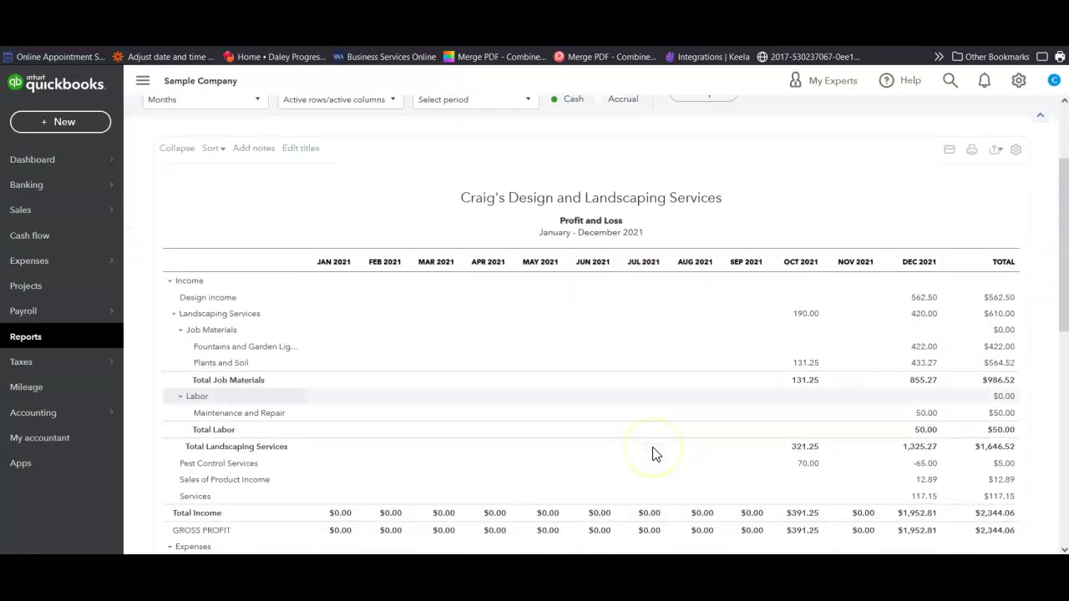
pyautogui.scroll(-1, 654, 454)
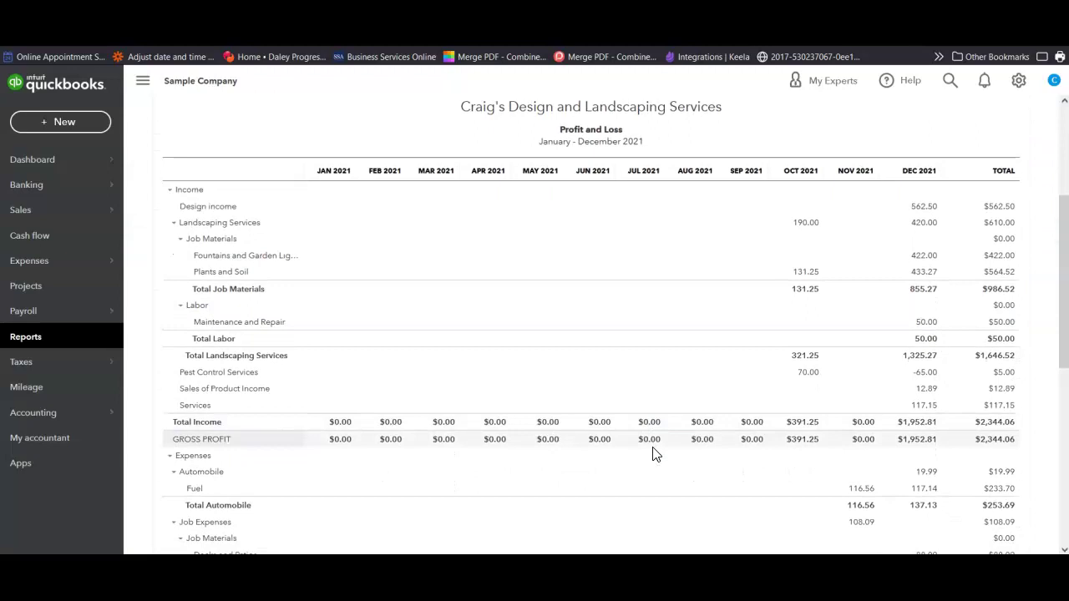
pyautogui.scroll(-3, 654, 454)
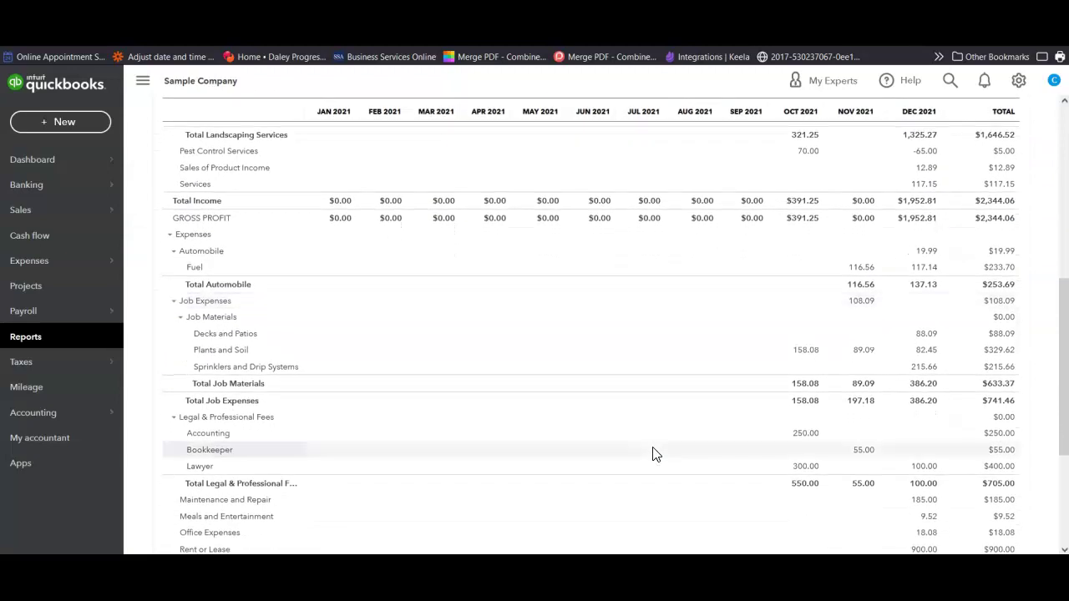
pyautogui.scroll(4, 654, 454)
pyautogui.scroll(1, 654, 454)
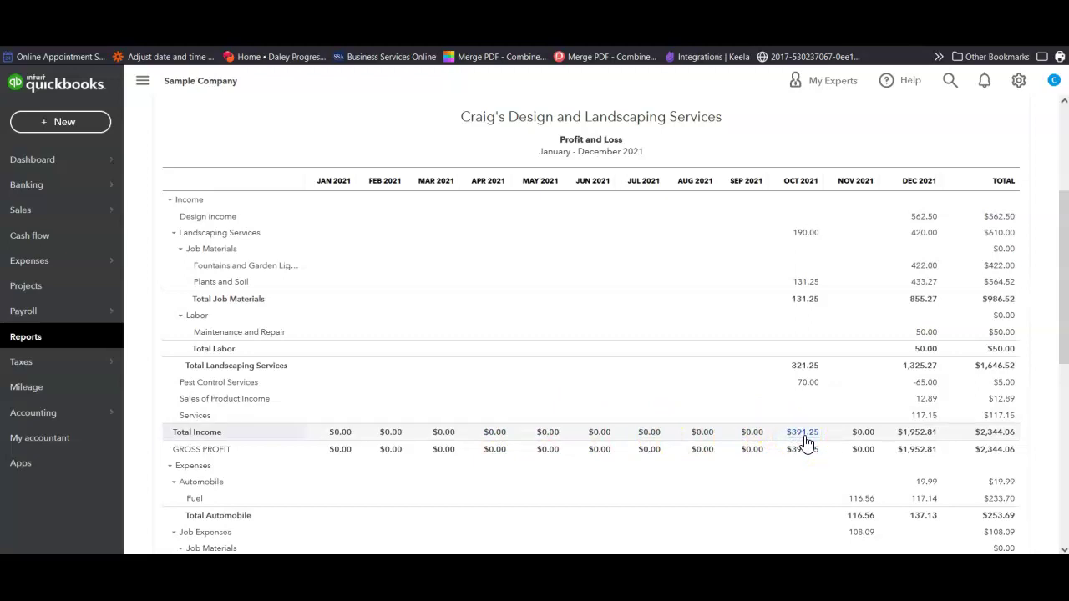
pyautogui.scroll(-2, 807, 442)
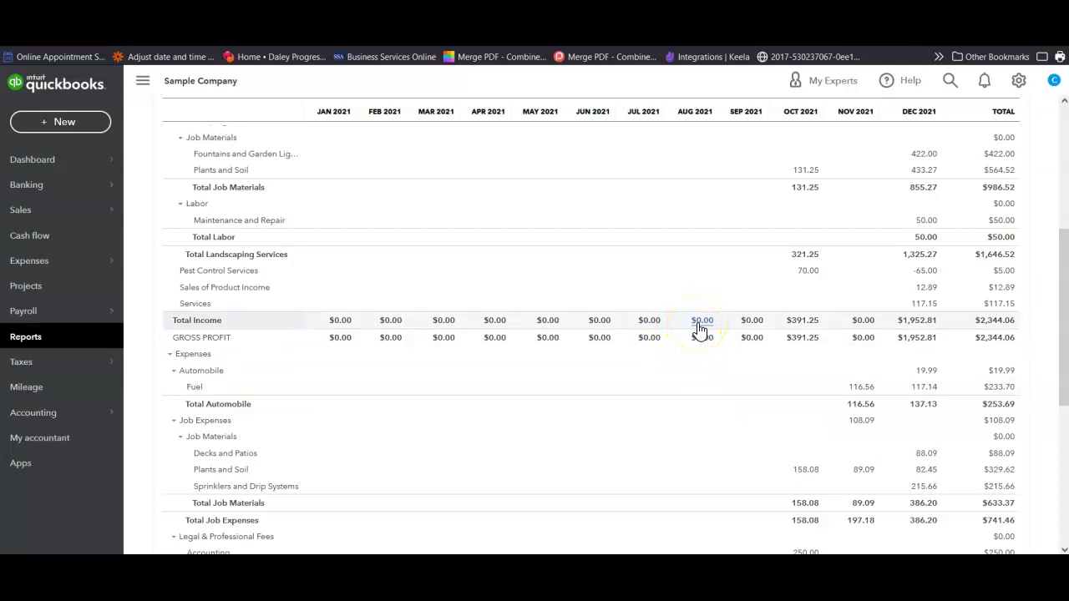
pyautogui.scroll(-3, 700, 331)
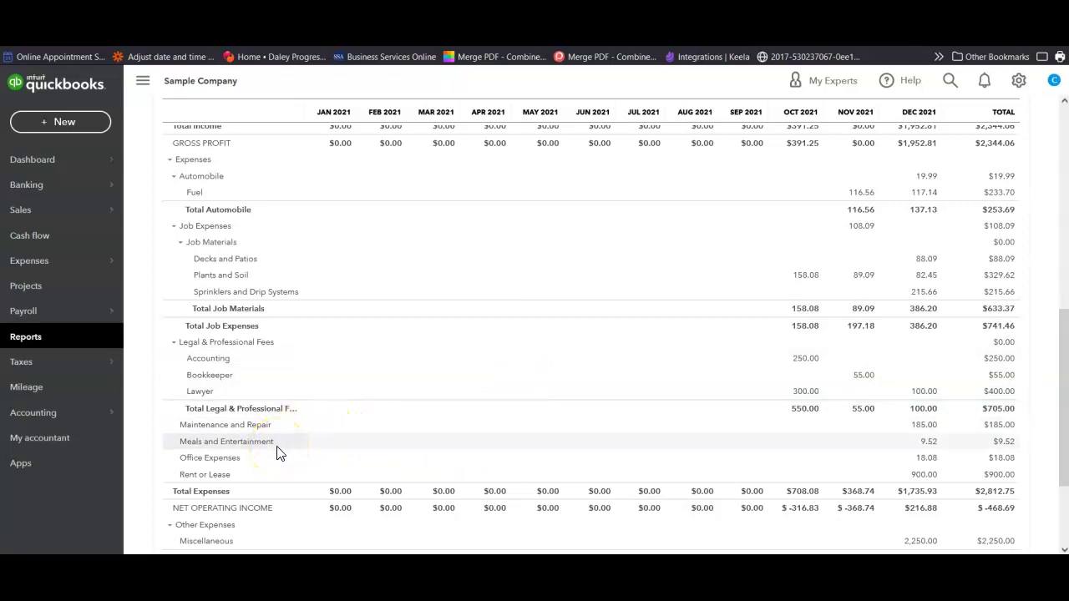
pyautogui.scroll(-1, 280, 453)
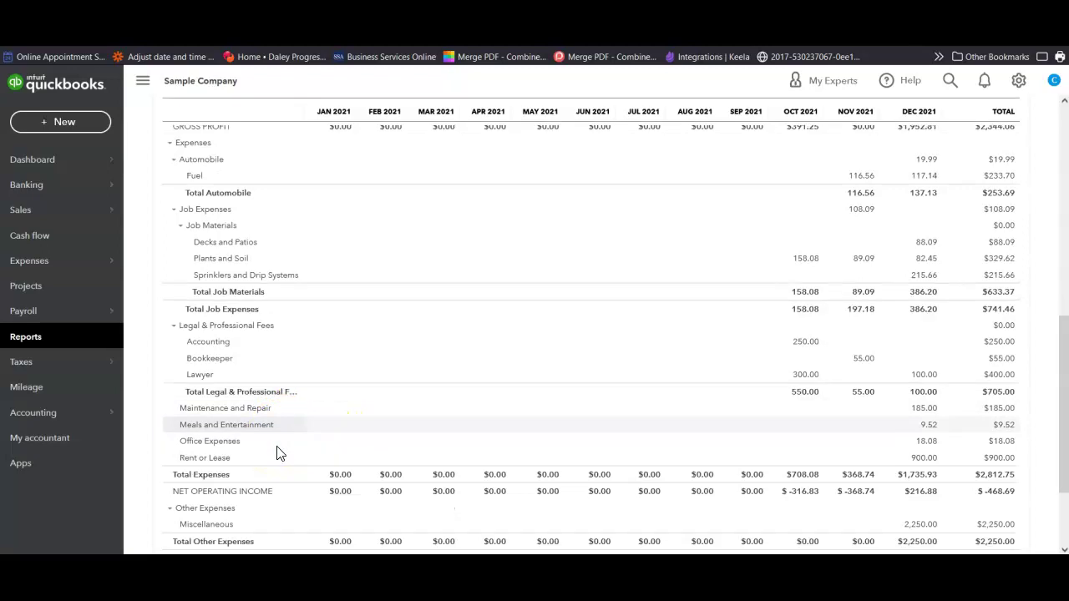
pyautogui.scroll(2, 280, 454)
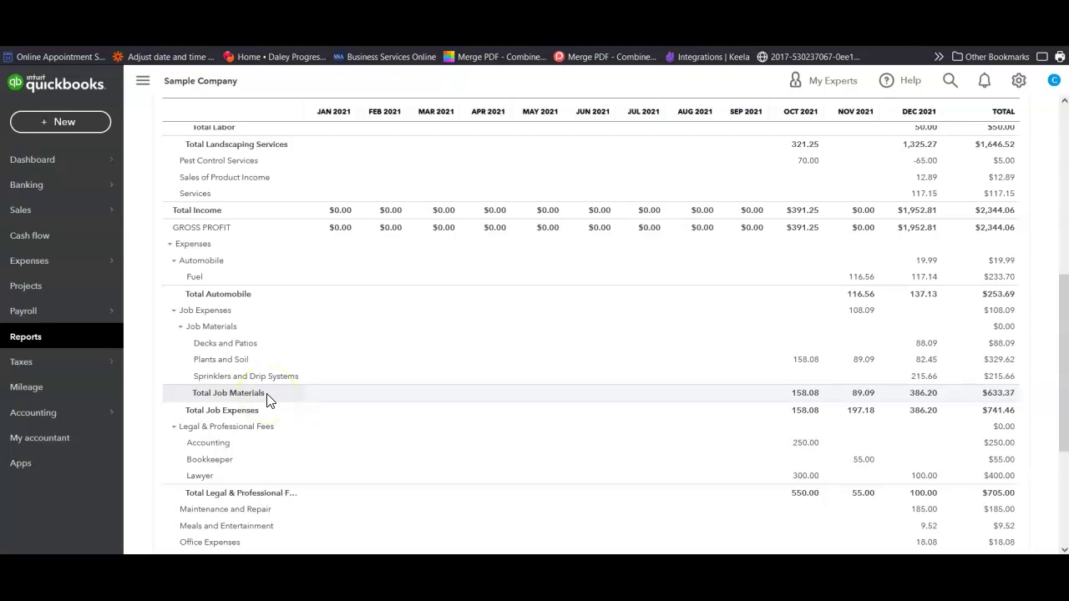
pyautogui.scroll(-2, 470, 393)
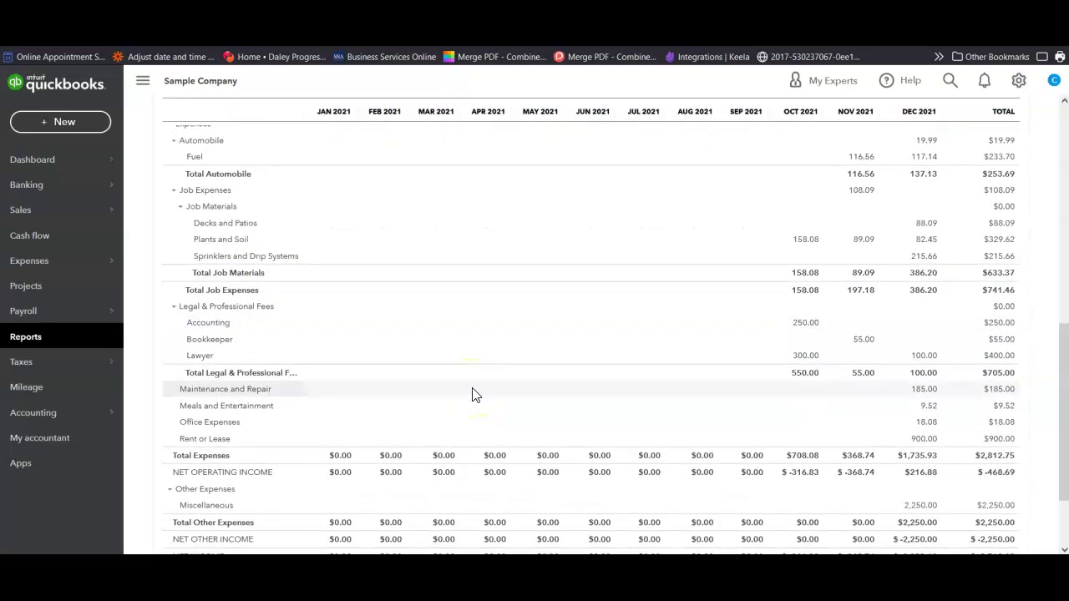
pyautogui.scroll(-1, 472, 393)
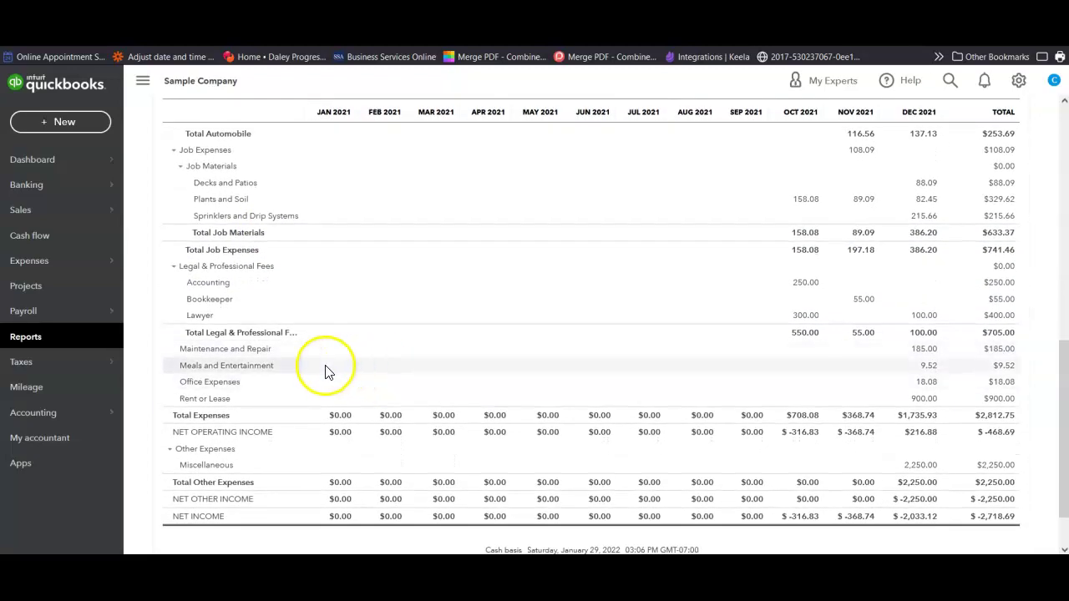
# View the transactions behind the October 2021 Accounting expense and return to the Profit and Loss report.
pyautogui.click(807, 286)
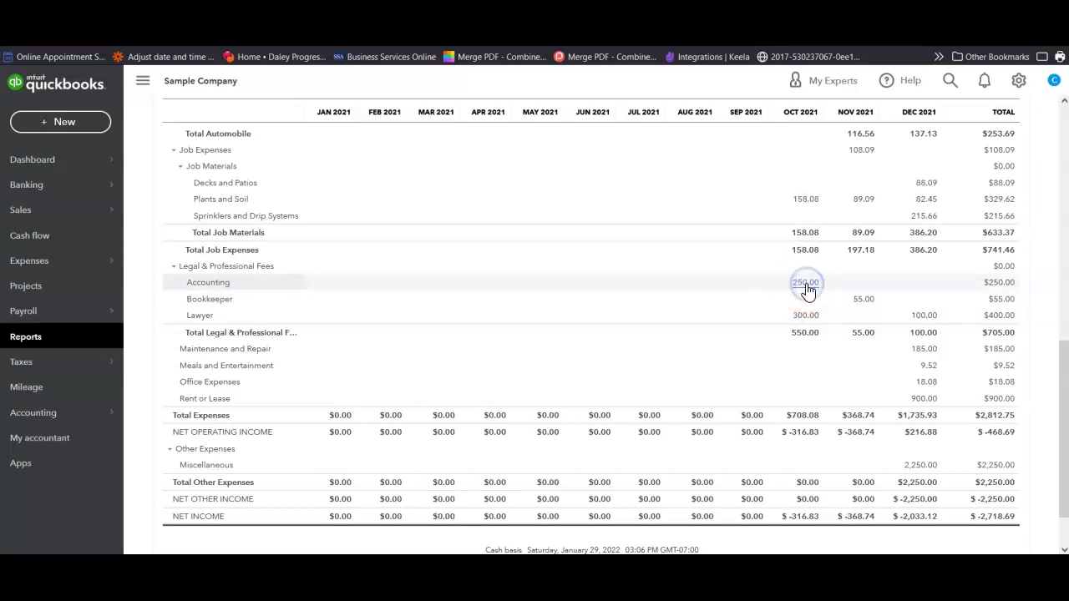
pyautogui.scroll(-1, 807, 291)
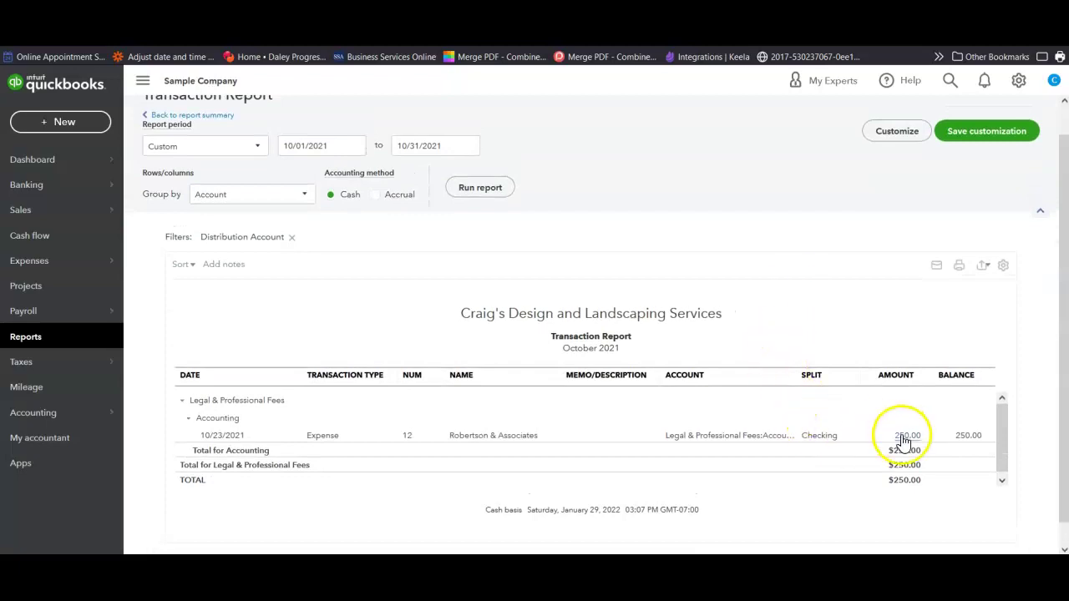
pyautogui.scroll(1, 475, 341)
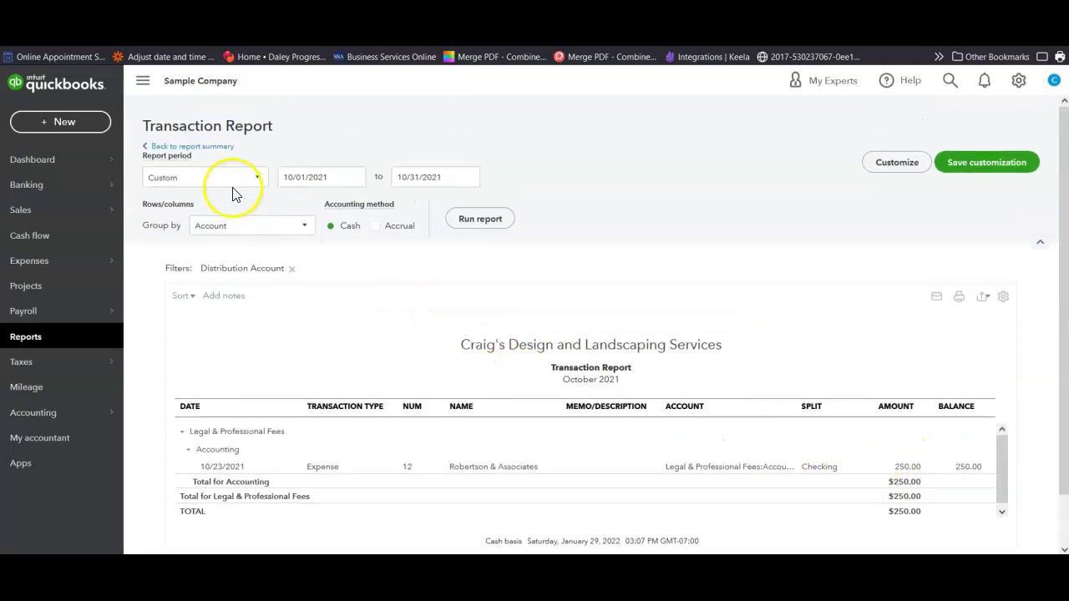
pyautogui.click(218, 147)
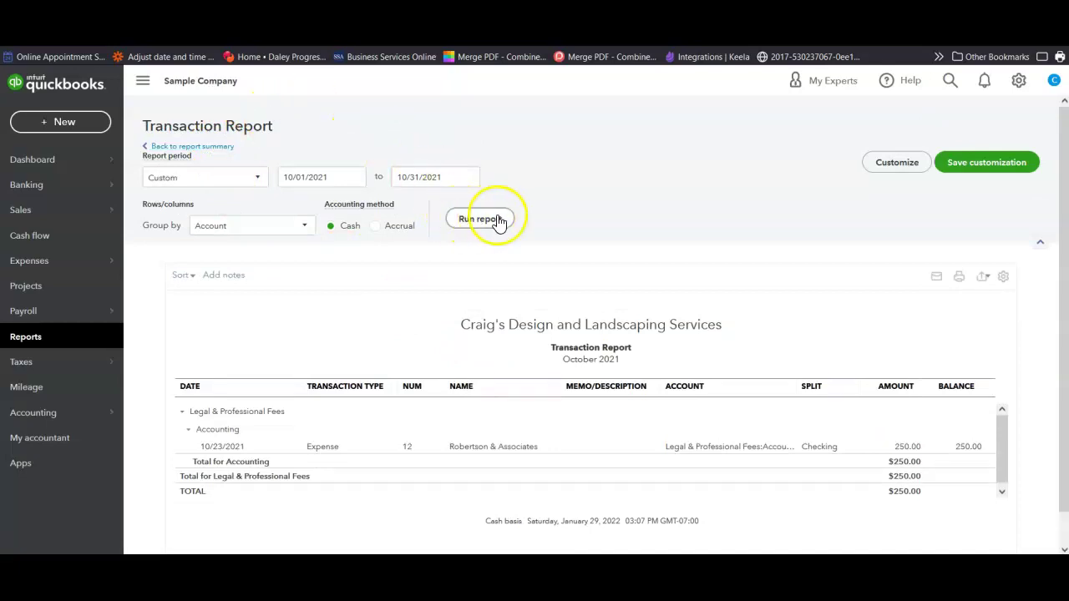
pyautogui.click(199, 147)
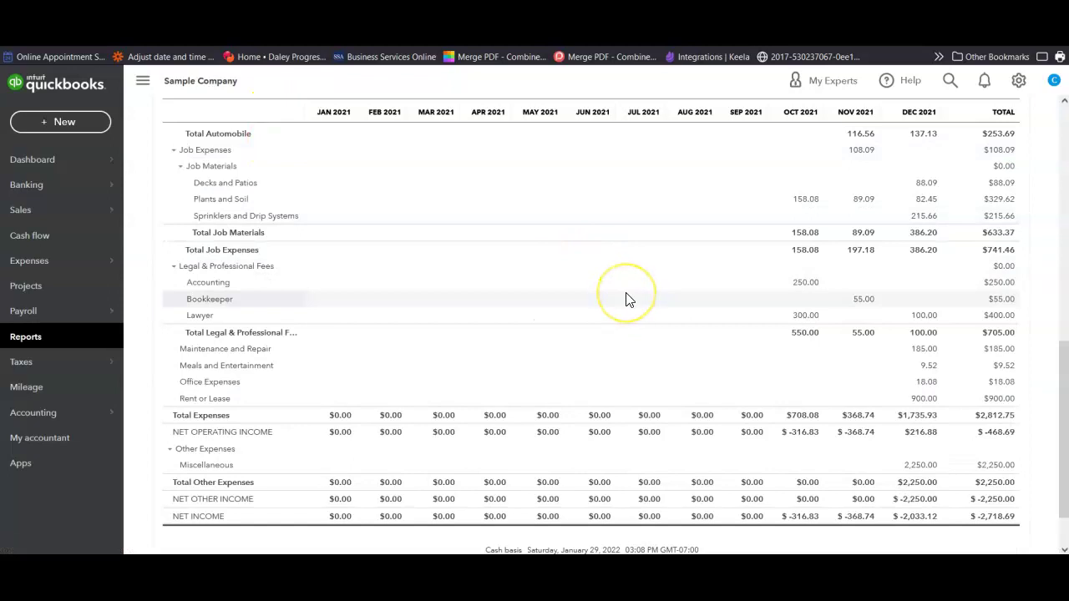
# Run the Profit and Loss report with its columns displayed by Products/Services.
pyautogui.scroll(10, 628, 299)
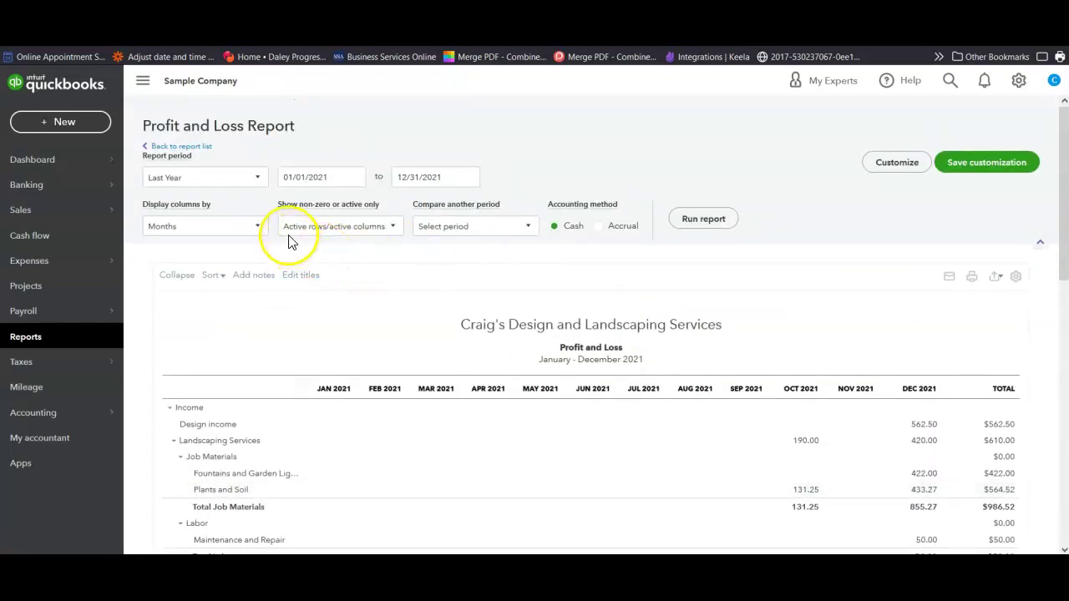
pyautogui.click(256, 228)
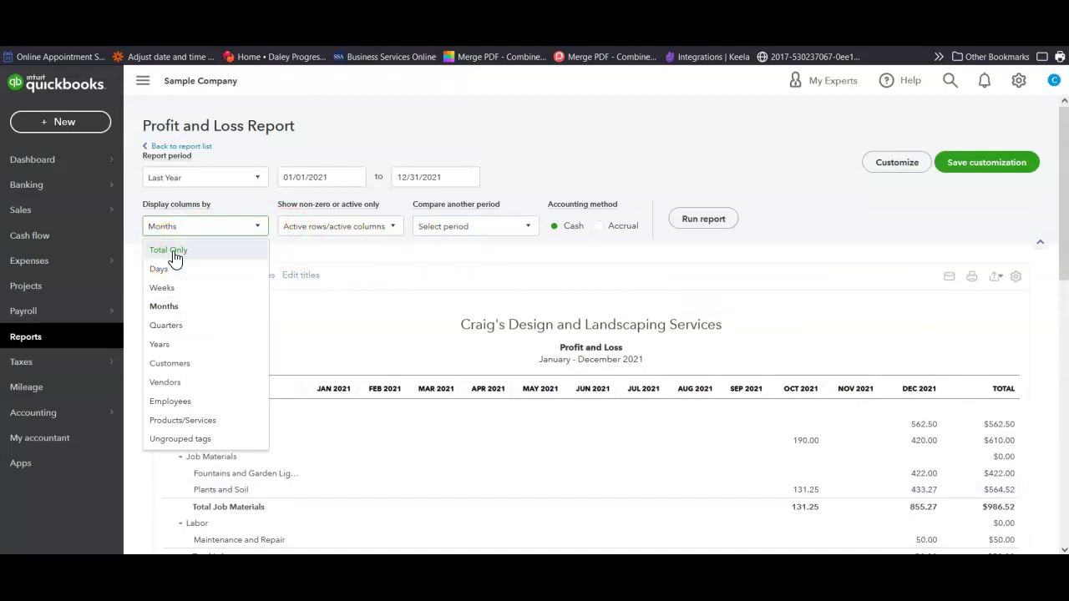
pyautogui.click(174, 428)
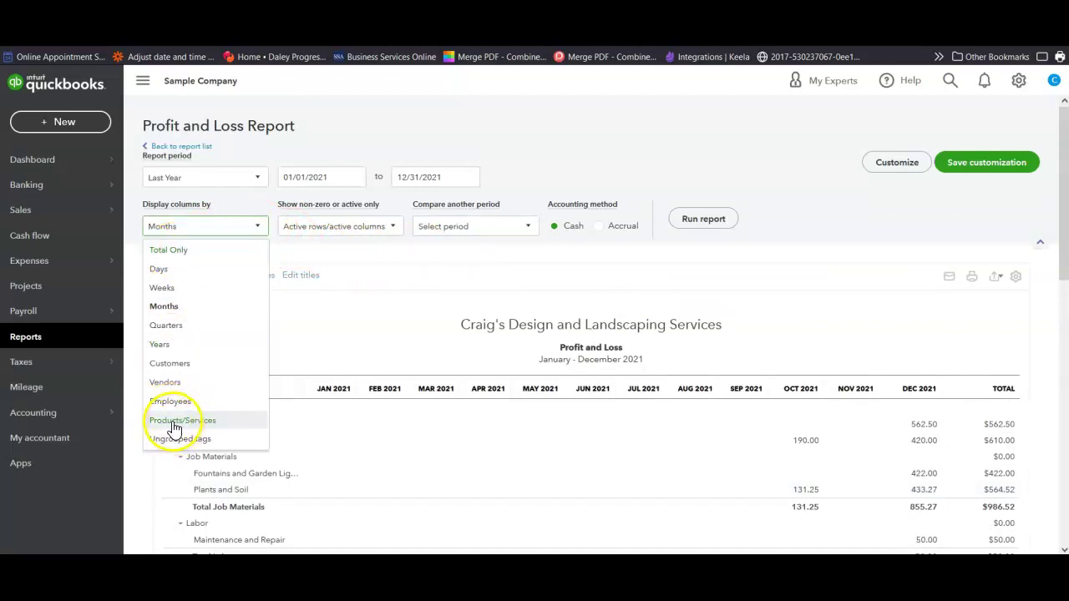
pyautogui.click(173, 420)
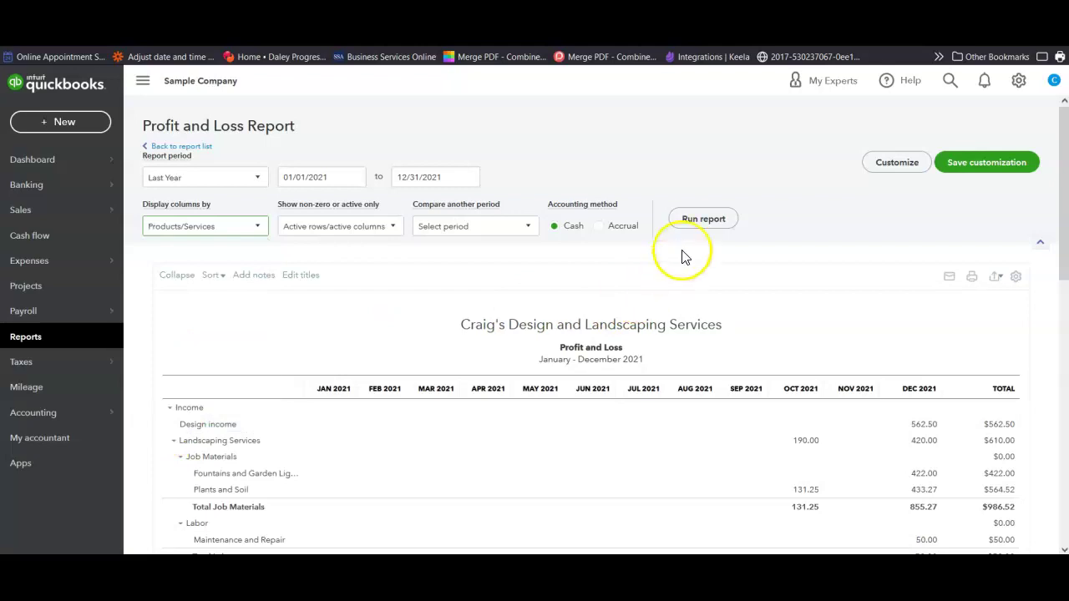
pyautogui.click(689, 220)
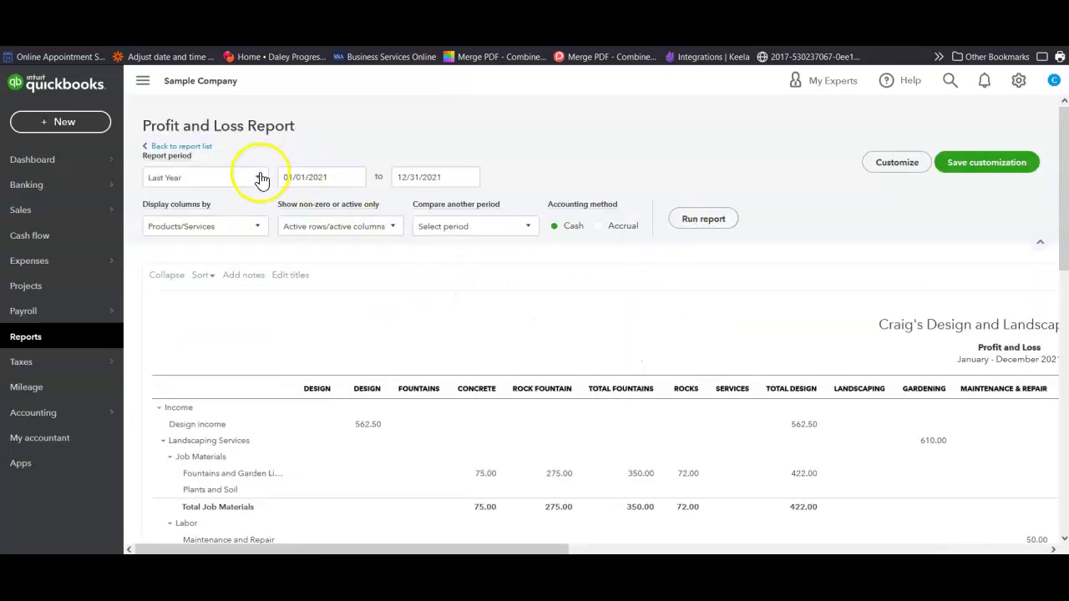
# Examine the income, expense and net income rows across the product and service columns of the report.
pyautogui.scroll(-2, 410, 343)
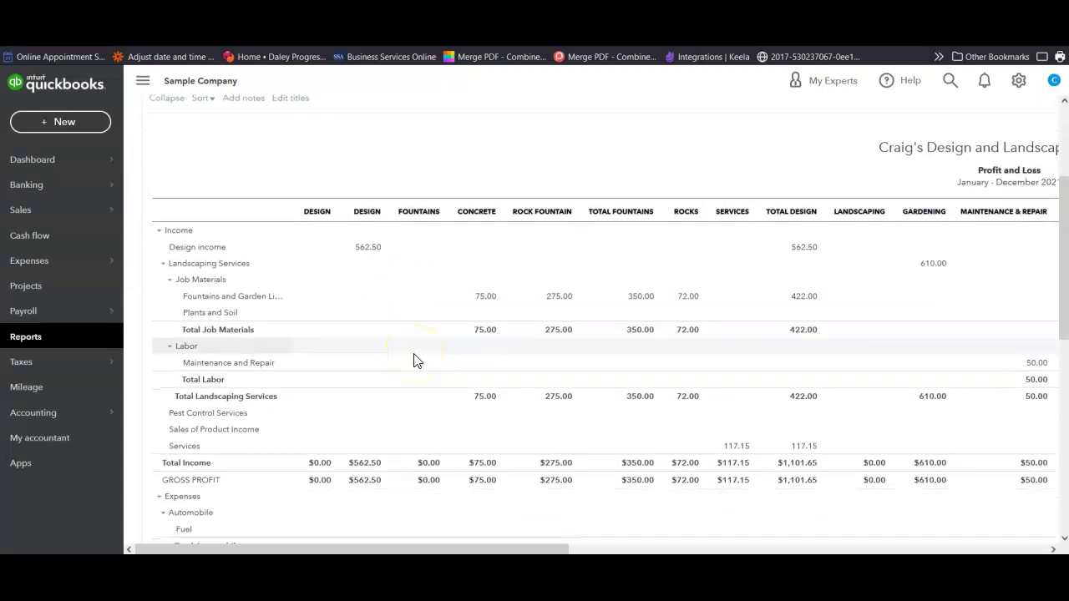
pyautogui.scroll(-1, 416, 361)
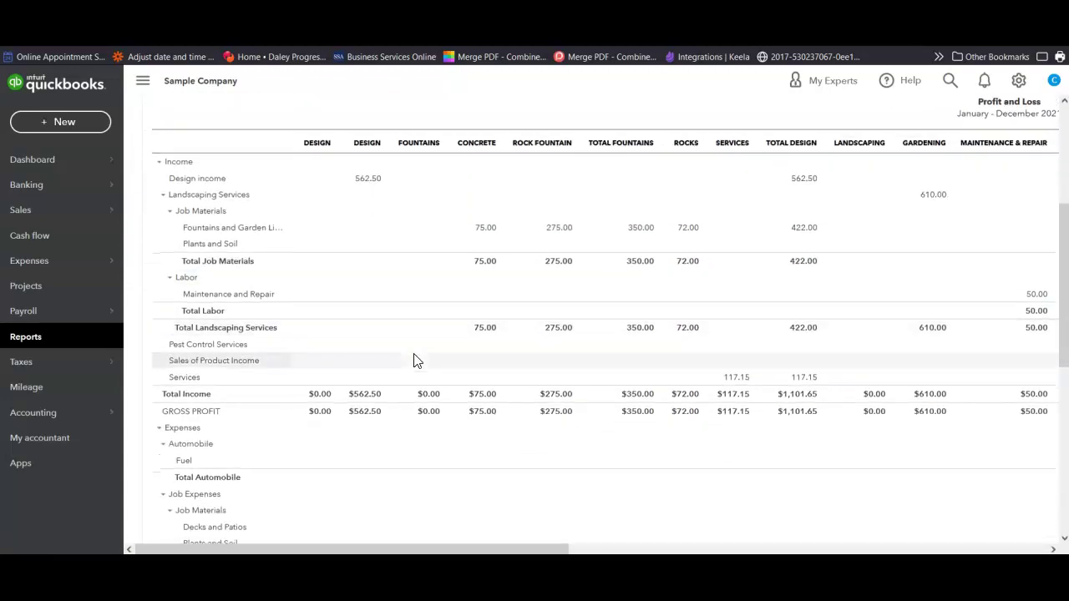
pyautogui.hscroll(5, 620, 365)
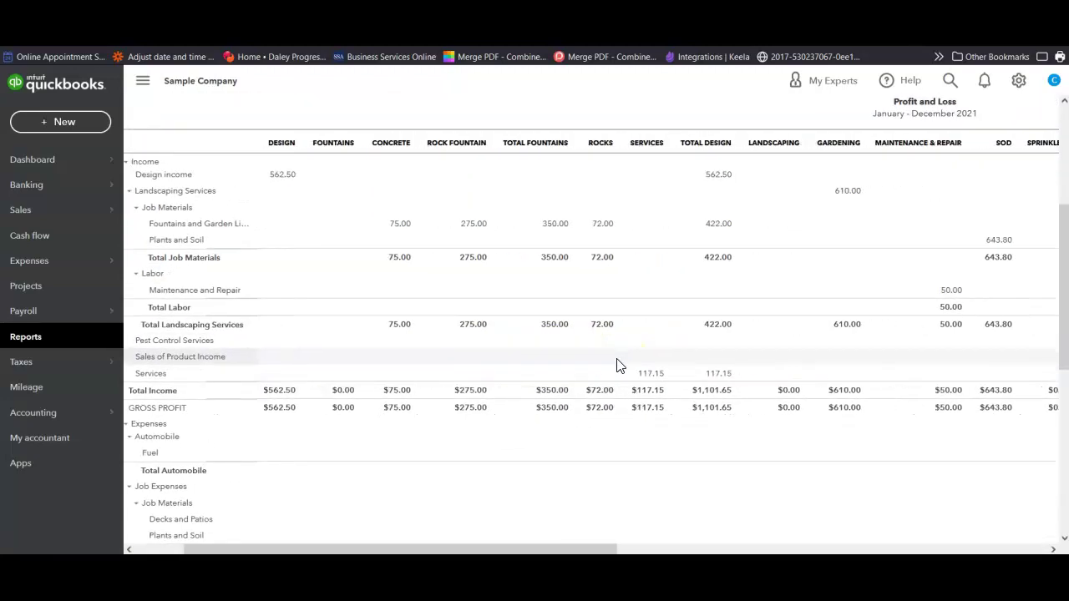
pyautogui.hscroll(-5, 620, 365)
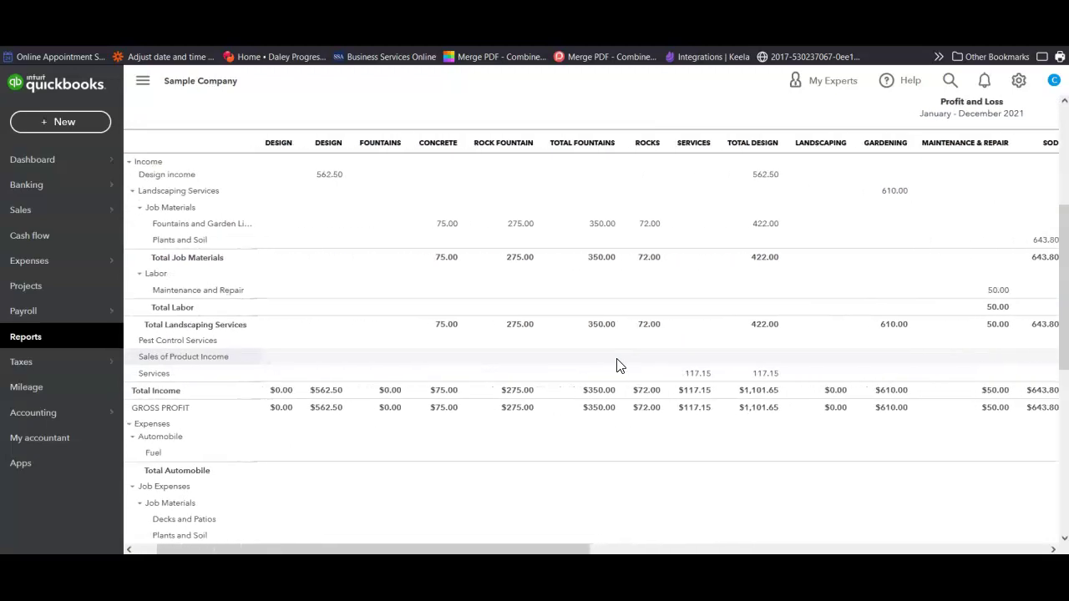
pyautogui.scroll(-4, 620, 366)
pyautogui.scroll(5, 619, 366)
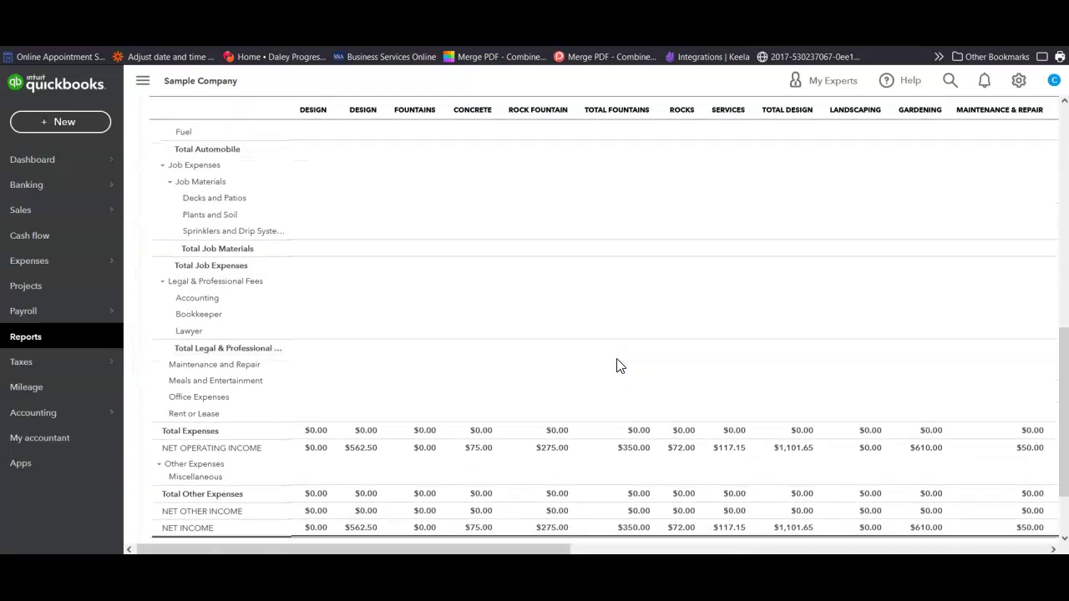
pyautogui.hscroll(5, 618, 365)
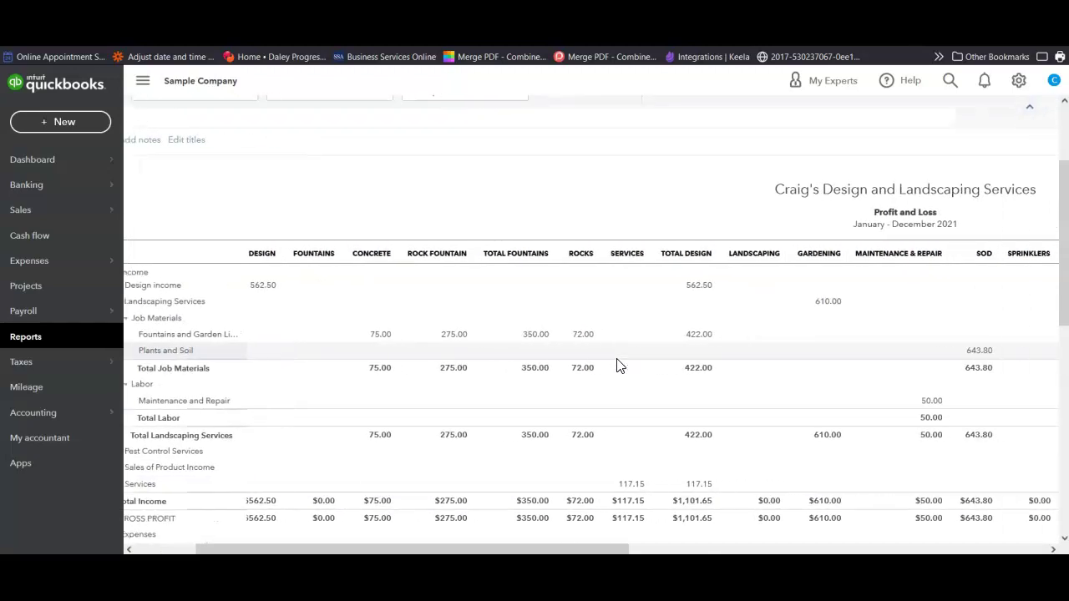
pyautogui.hscroll(-5, 618, 365)
pyautogui.scroll(3, 618, 365)
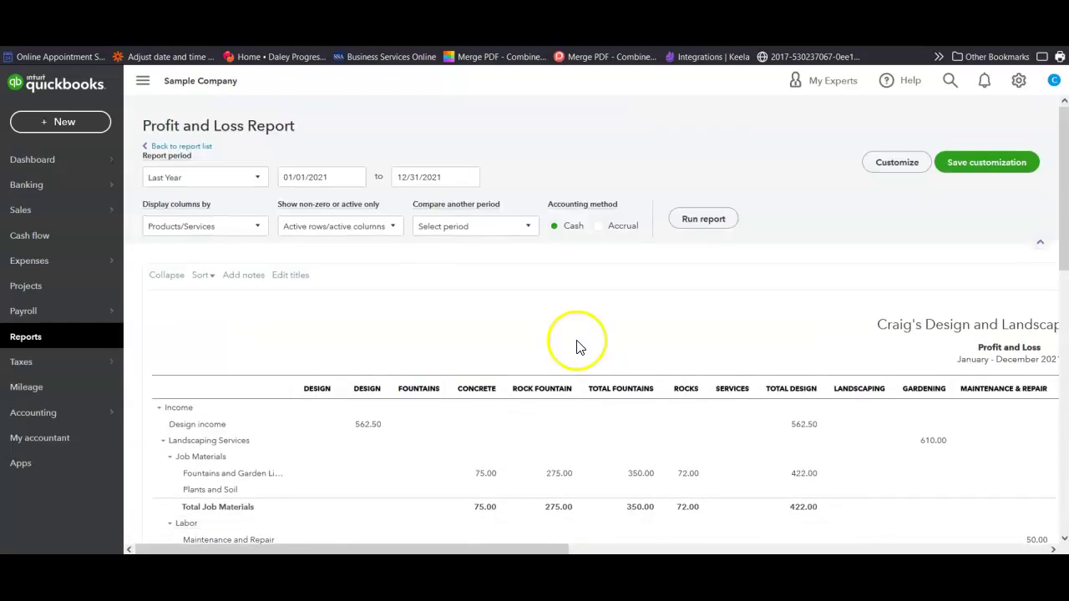
# Run the Profit and Loss report with its columns displayed as Total Only.
pyautogui.click(258, 228)
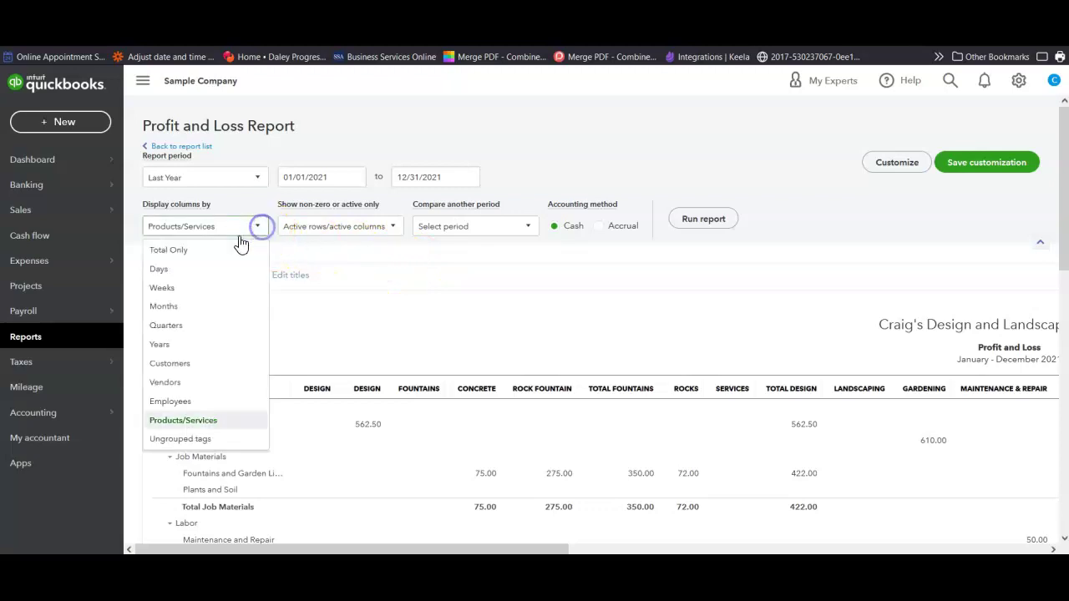
pyautogui.click(166, 252)
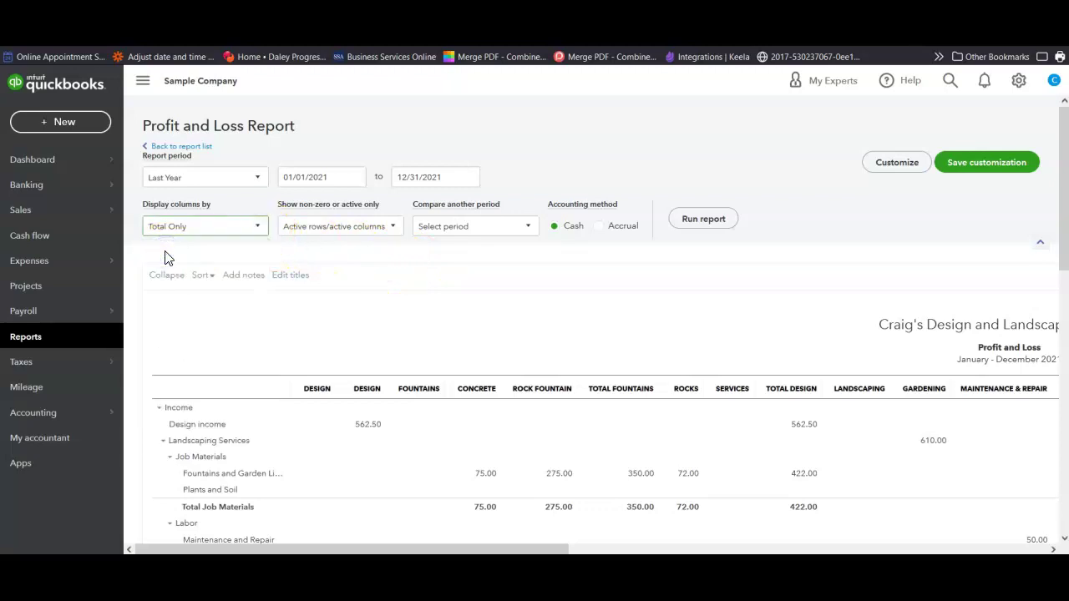
pyautogui.click(697, 220)
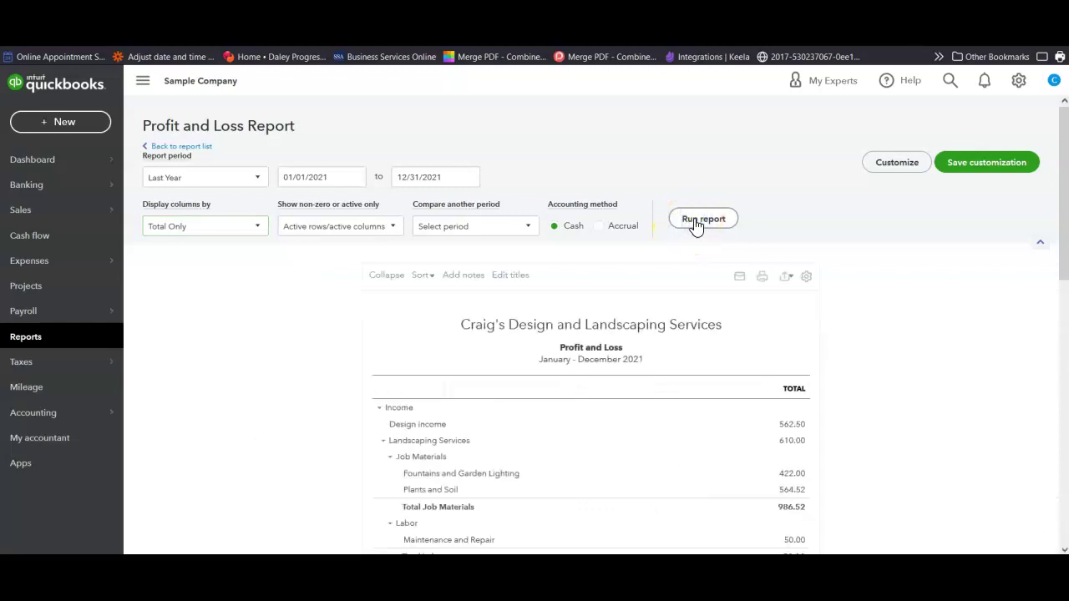
# Limit the report to Non-zero rows and Non-zero columns, run it and look over the result.
pyautogui.click(393, 227)
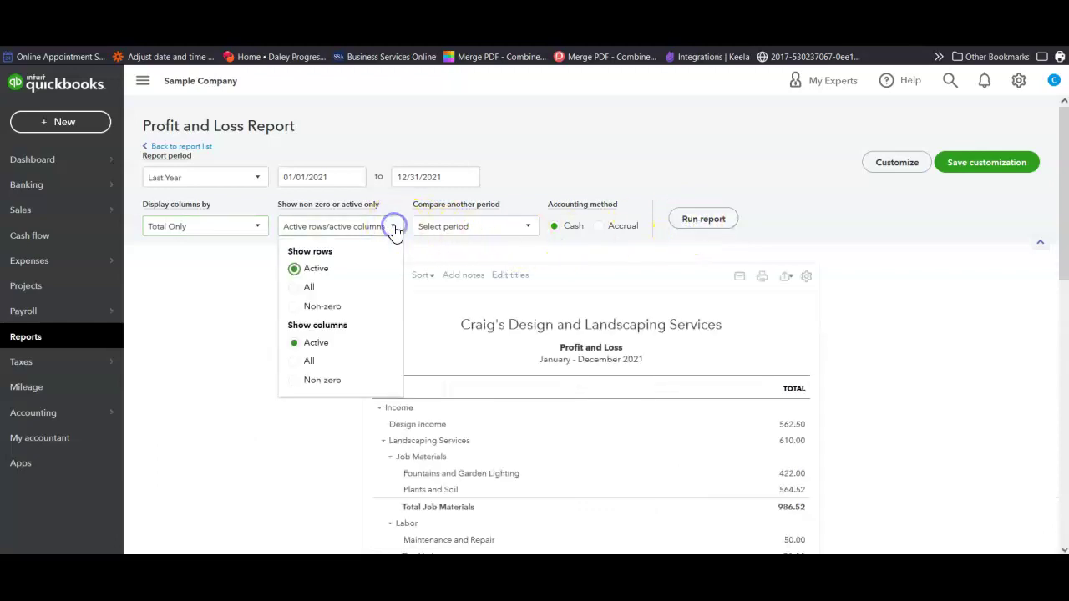
pyautogui.click(294, 308)
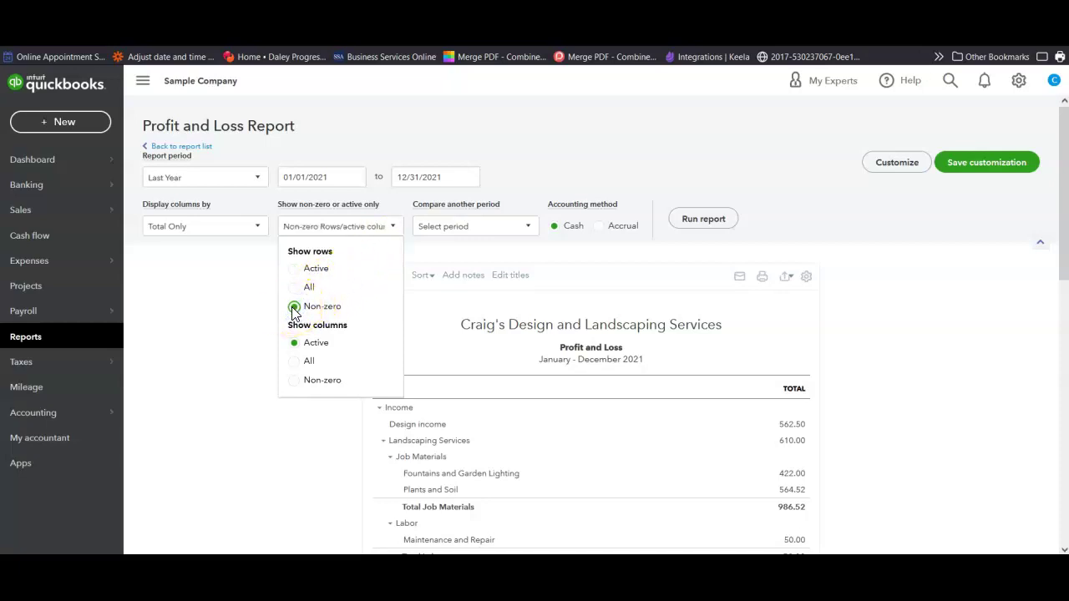
pyautogui.click(292, 381)
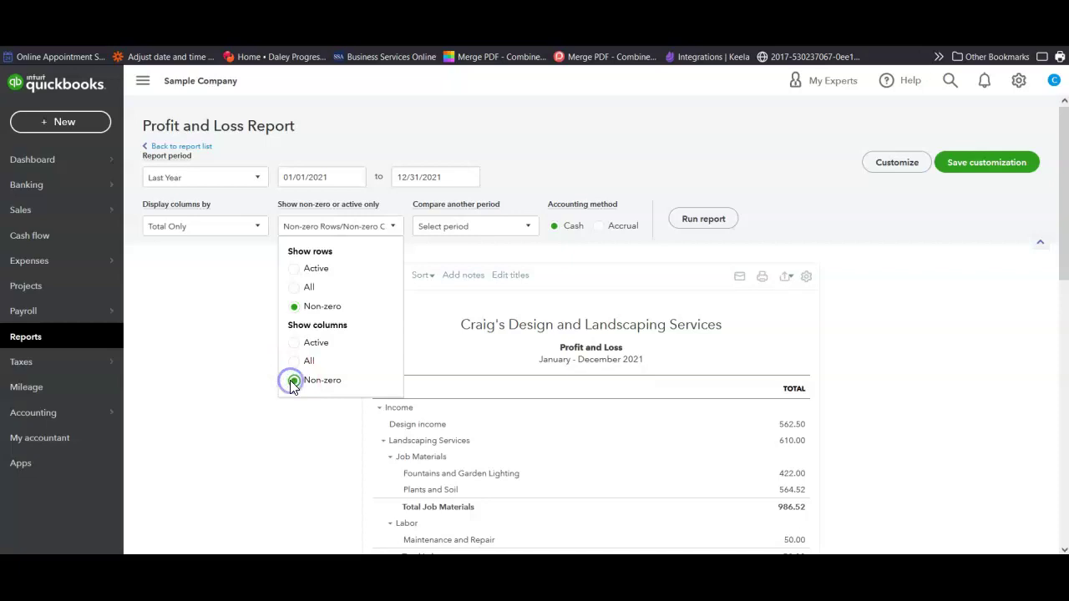
pyautogui.click(698, 222)
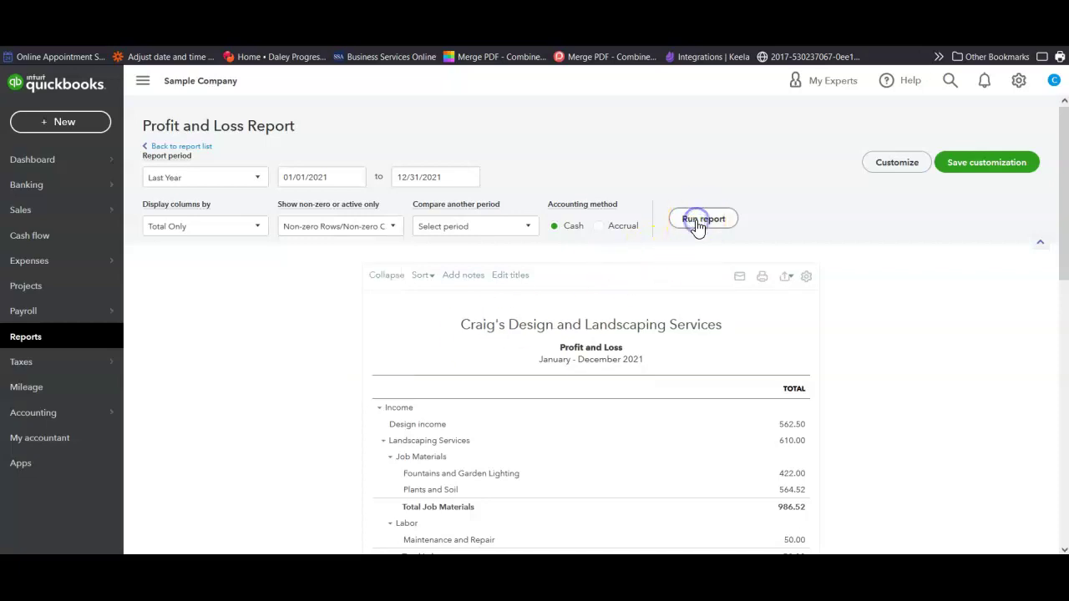
pyautogui.click(878, 377)
pyautogui.scroll(-3, 879, 380)
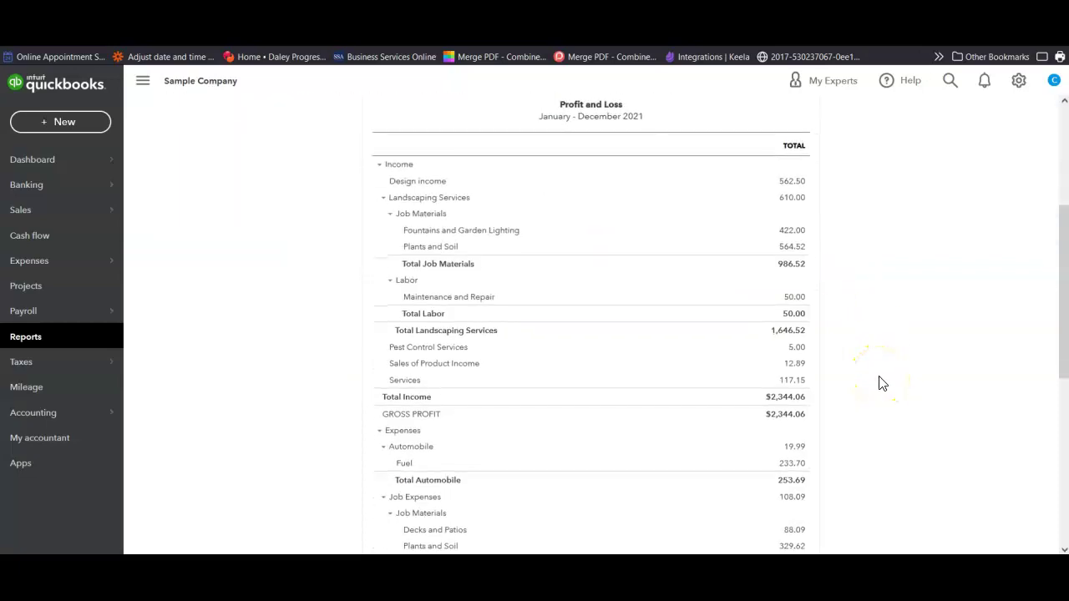
pyautogui.scroll(3, 882, 382)
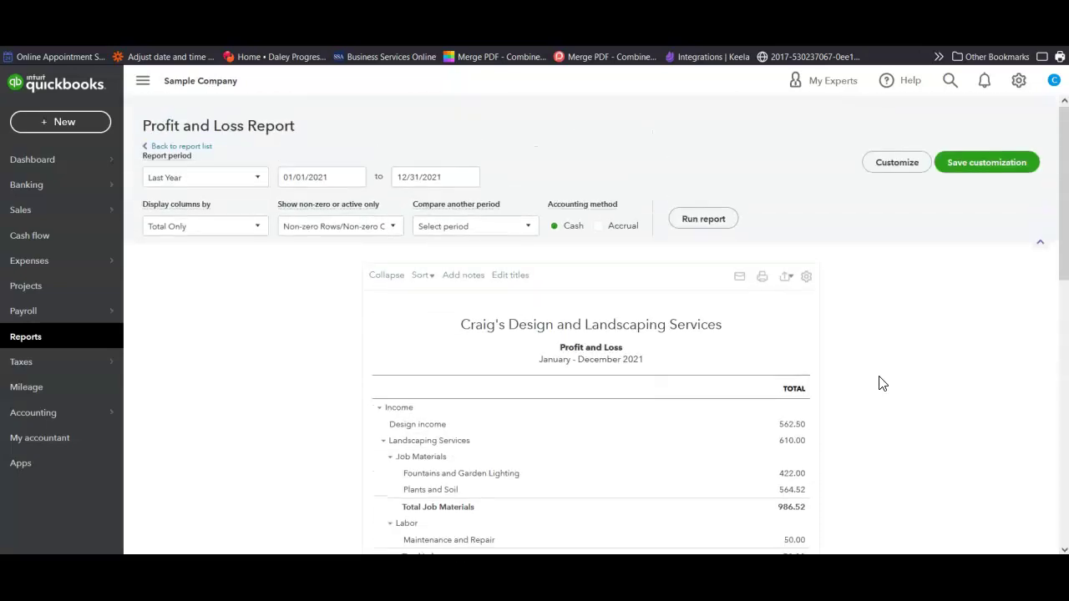
# Run the report with a Previous year (PY) comparison and review both years' columns.
pyautogui.click(527, 227)
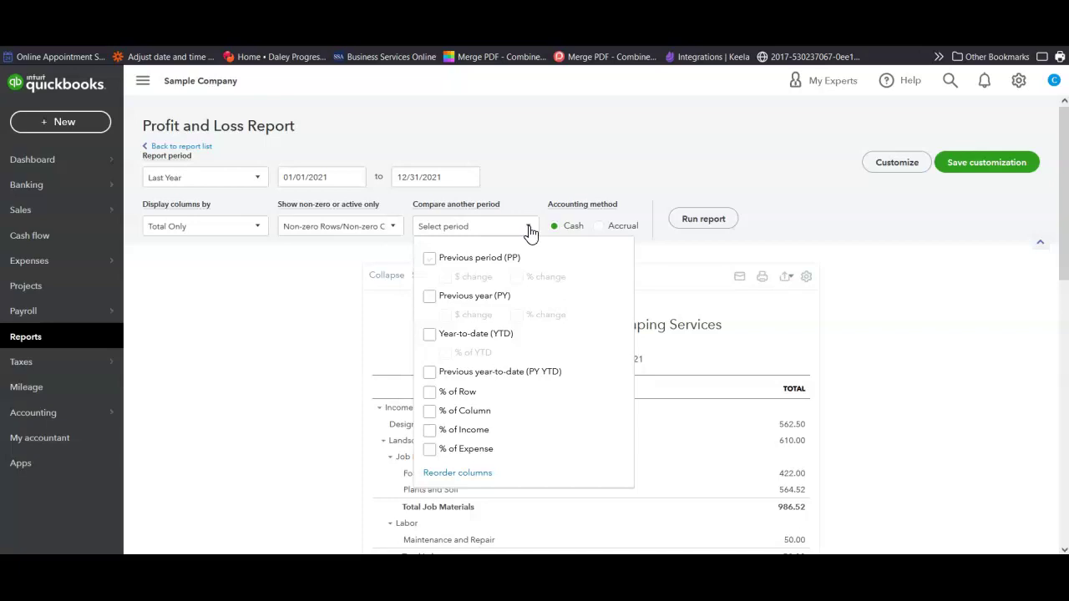
pyautogui.click(430, 297)
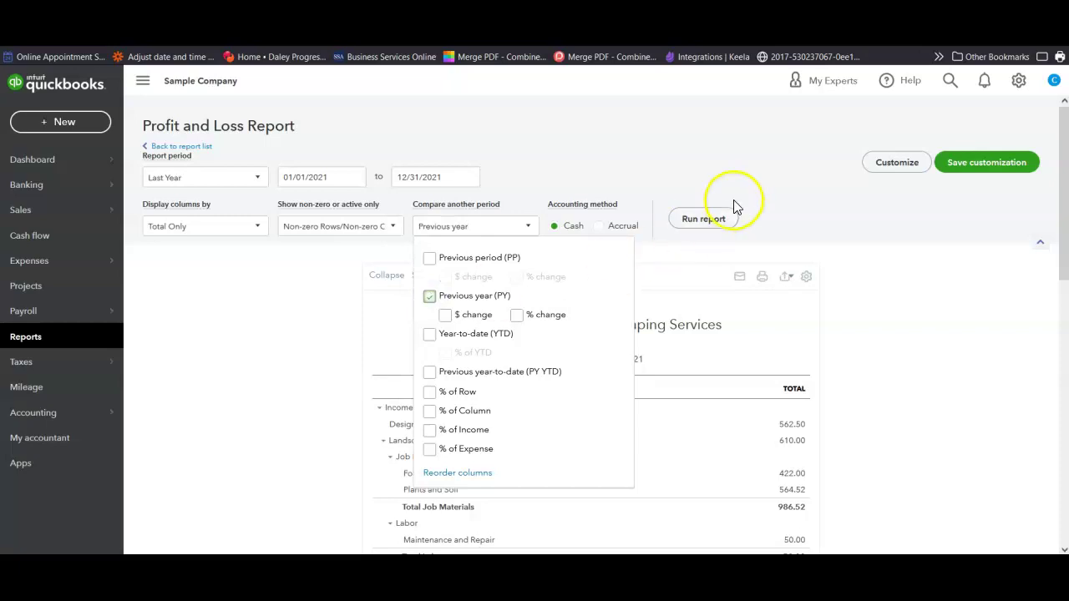
pyautogui.click(703, 220)
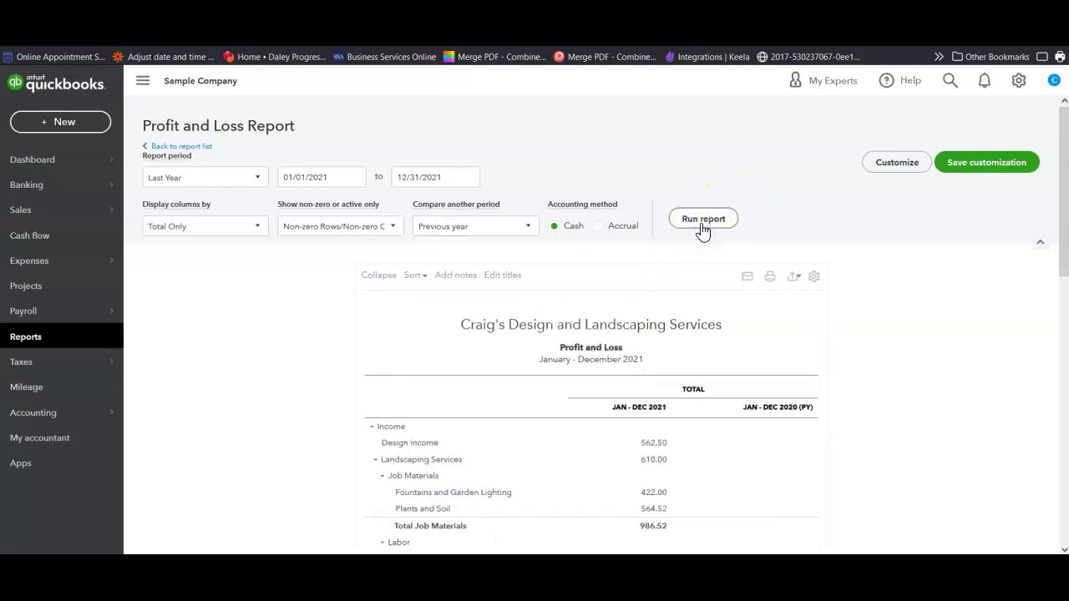
pyautogui.scroll(-5, 905, 403)
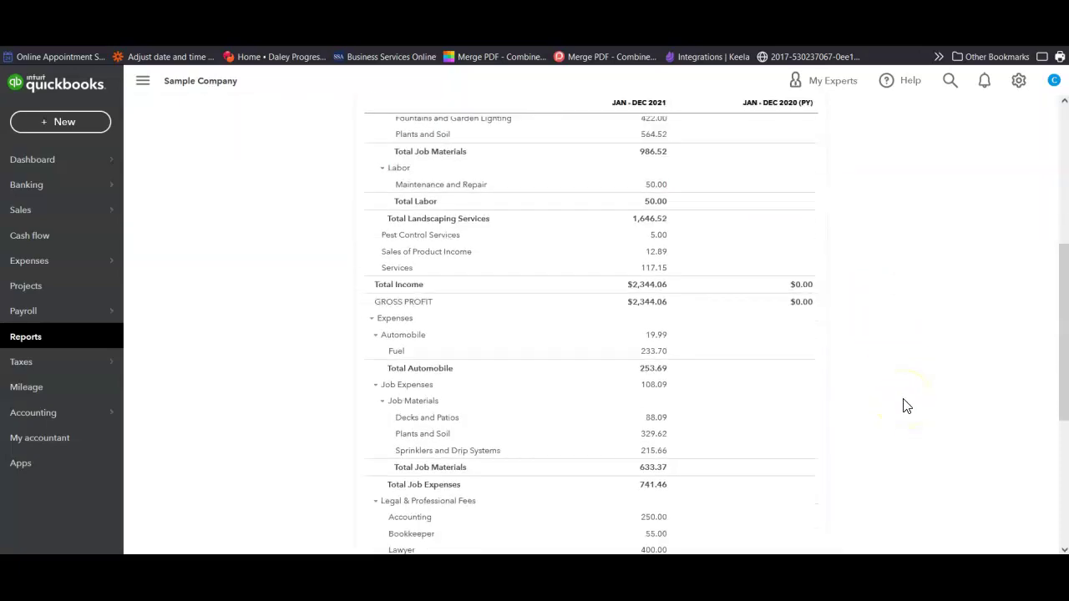
pyautogui.scroll(-4, 904, 406)
pyautogui.scroll(9, 905, 405)
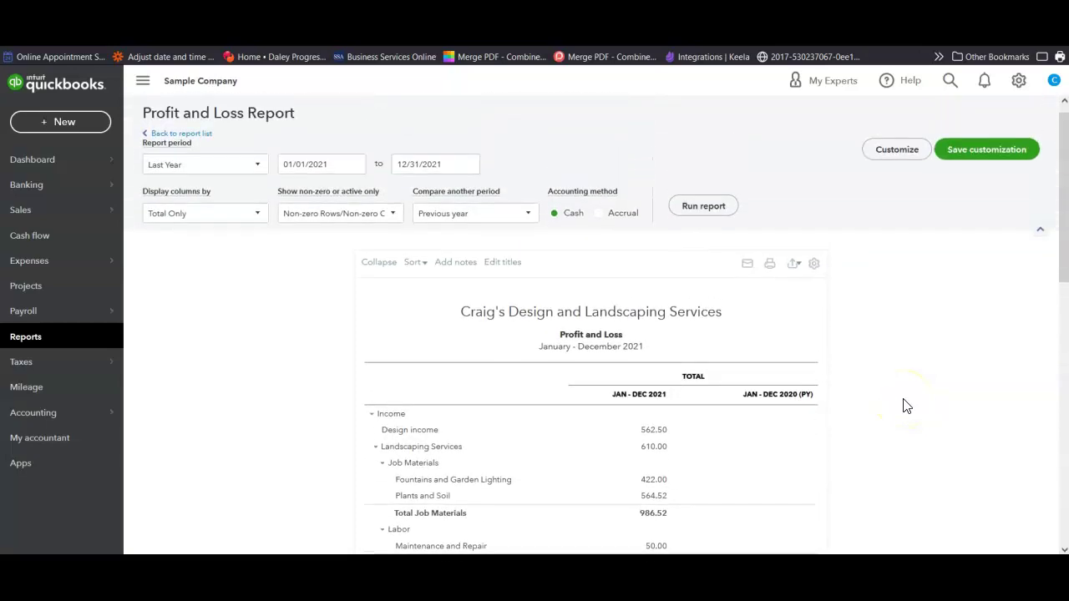
pyautogui.scroll(1, 906, 406)
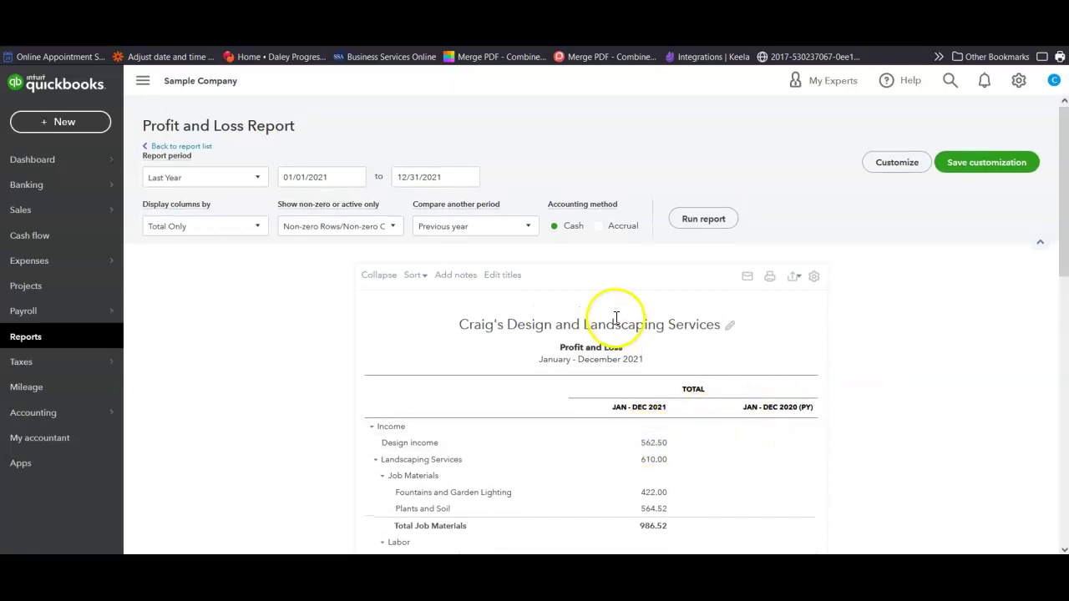
# Remove the Previous year (PY) comparison from the report settings.
pyautogui.click(527, 226)
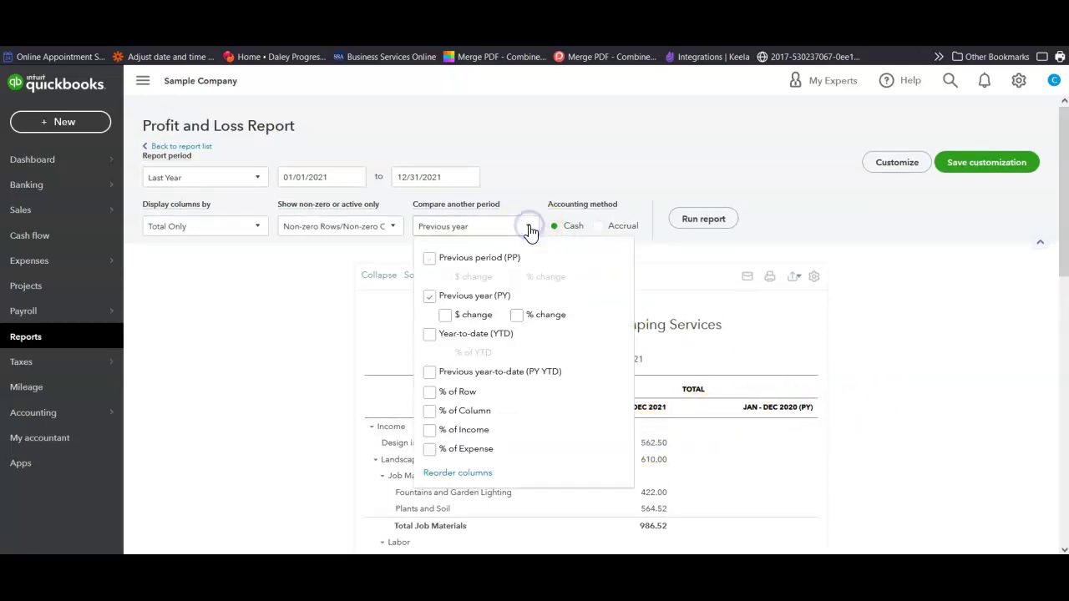
pyautogui.click(431, 301)
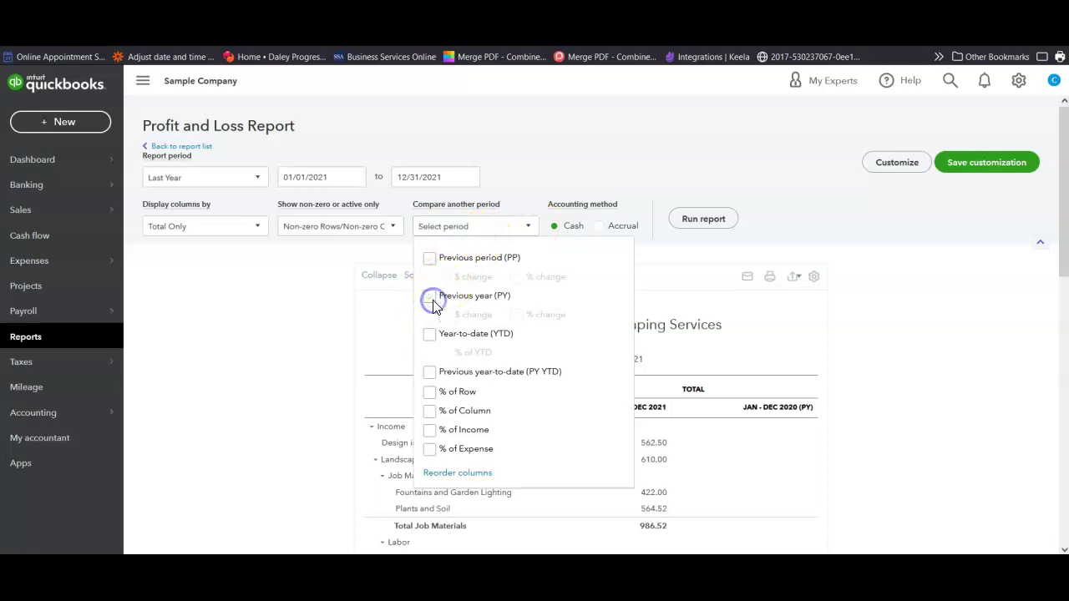
pyautogui.click(291, 281)
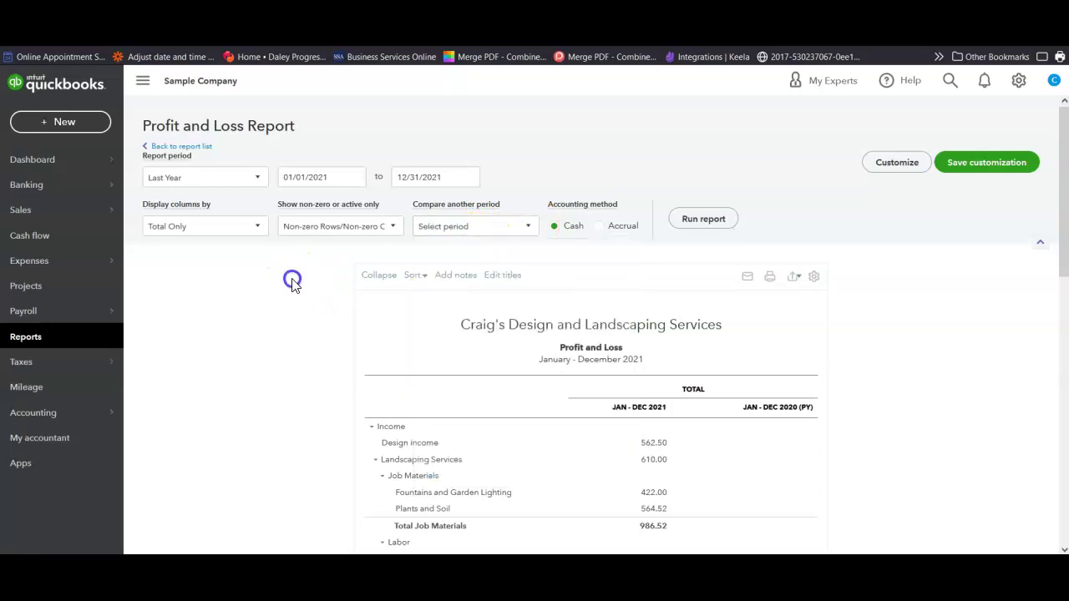
# Run the report from 01/01/2019 to 12/31/2021 with columns displayed by Years and view the yearly income figures.
pyautogui.click(333, 176)
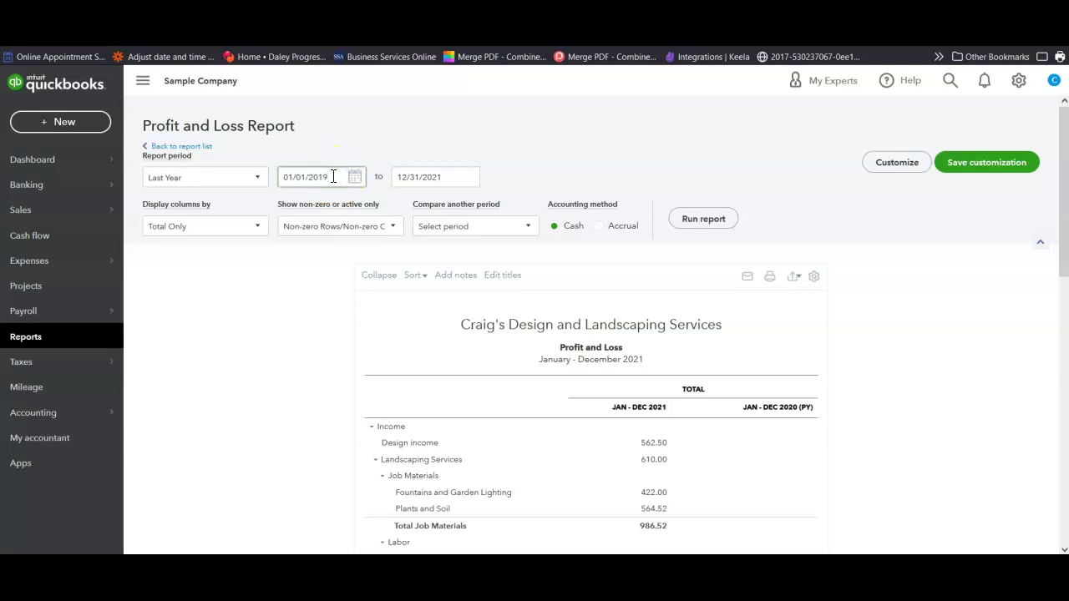
pyautogui.click(256, 226)
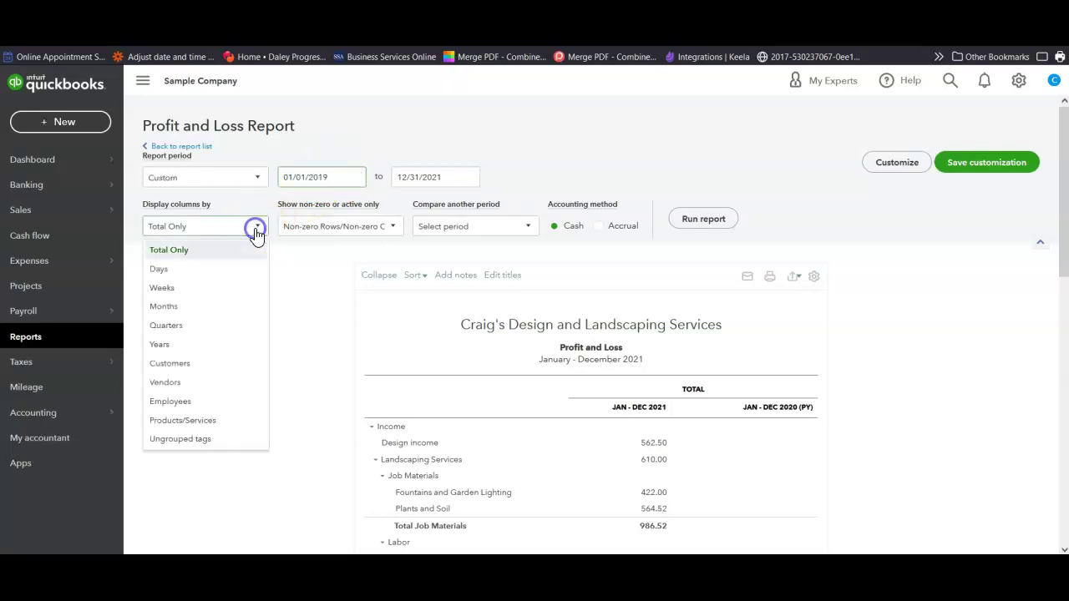
pyautogui.click(163, 346)
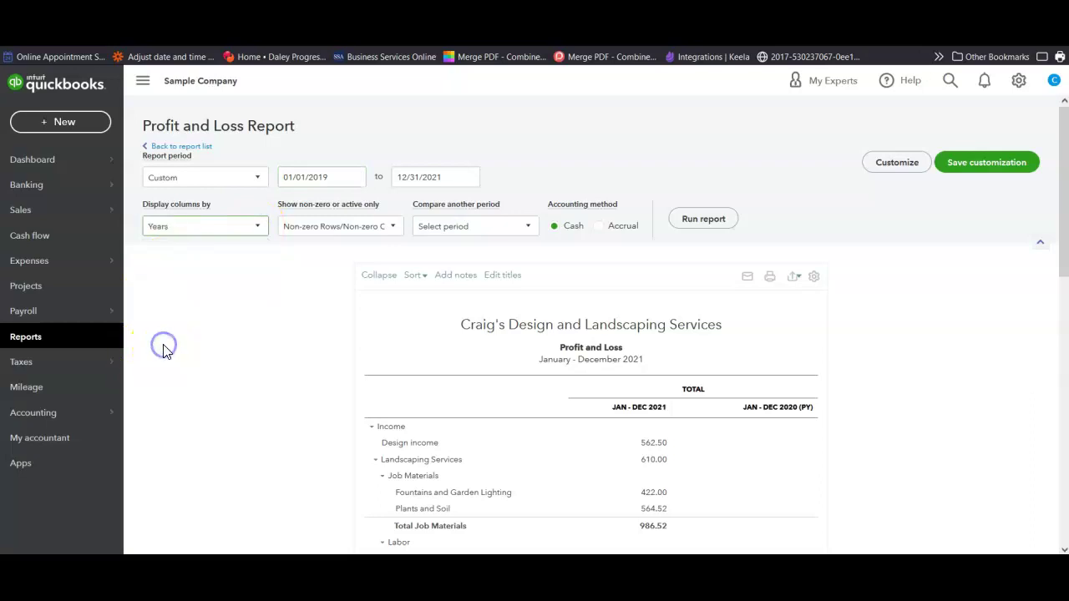
pyautogui.click(691, 224)
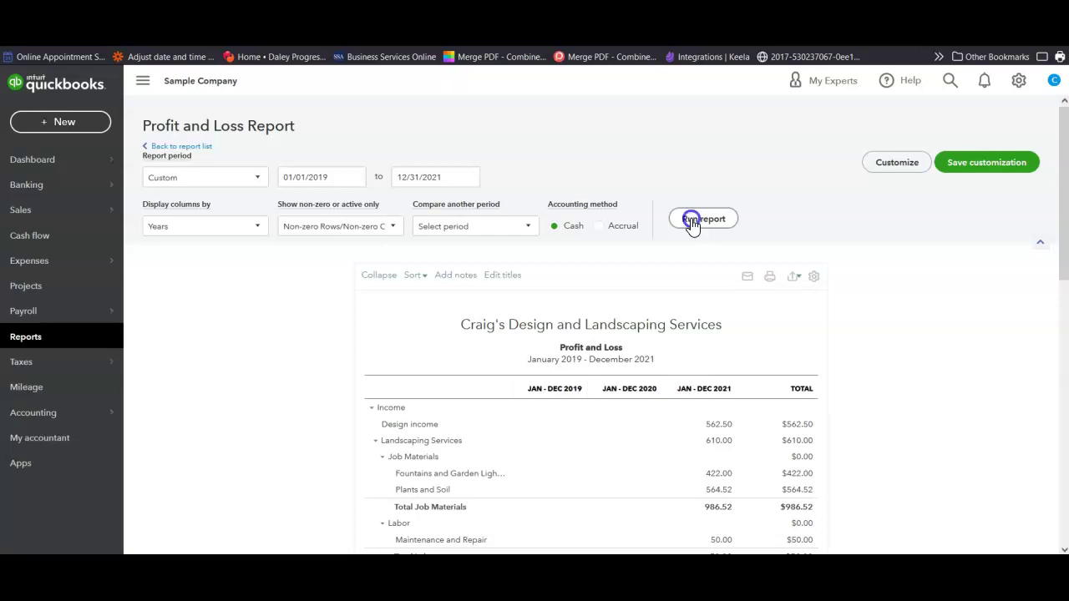
pyautogui.scroll(-3, 707, 399)
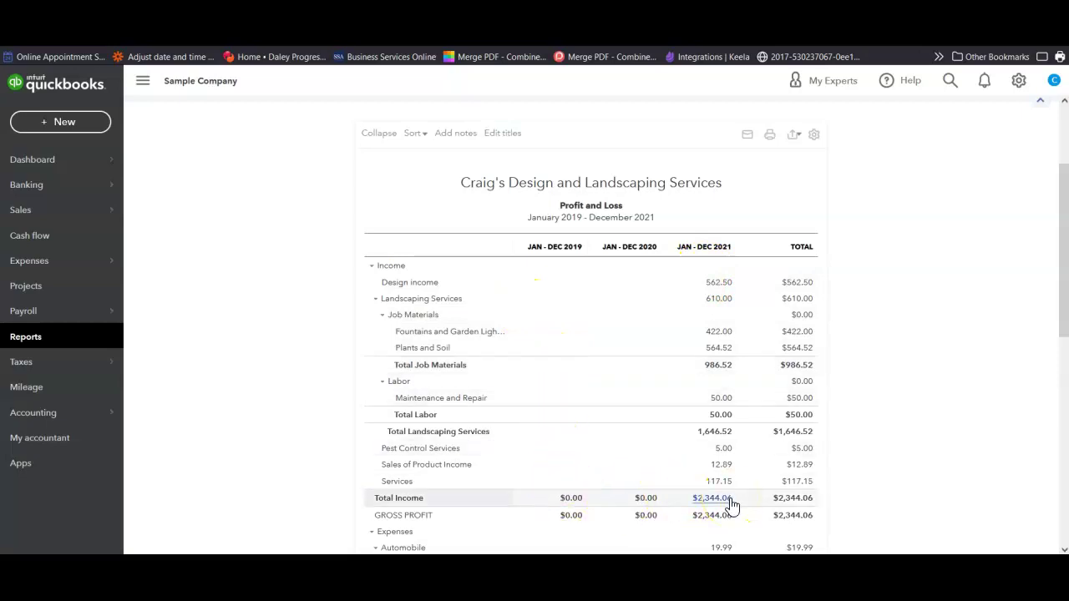
# Review the yearly expenses and net income, and rerun the report for Last Year with columns displayed by Total Only.
pyautogui.scroll(-5, 732, 505)
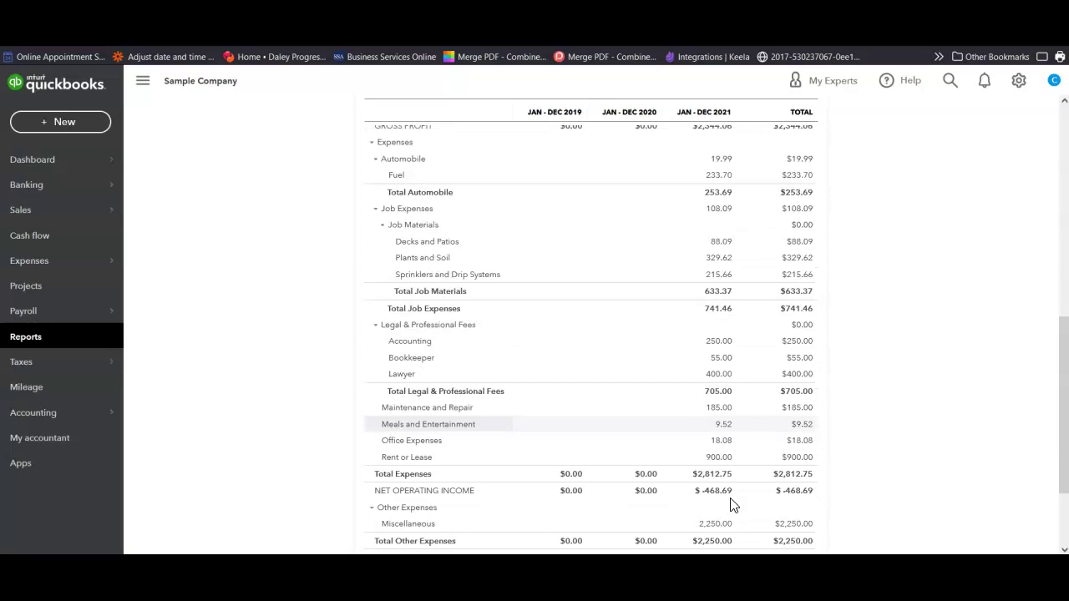
pyautogui.scroll(-2, 732, 505)
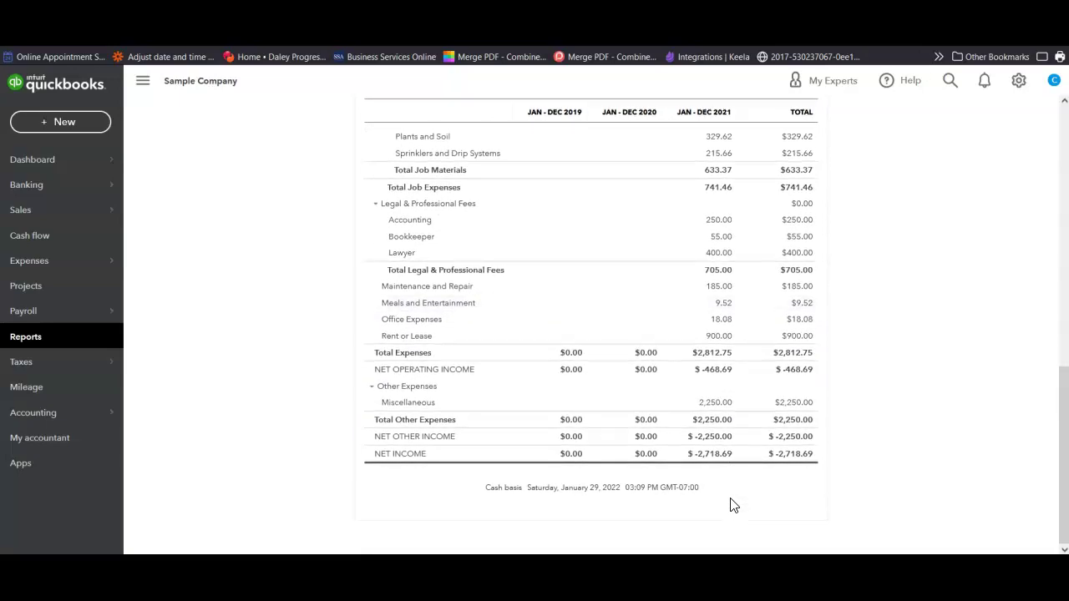
pyautogui.scroll(3, 731, 506)
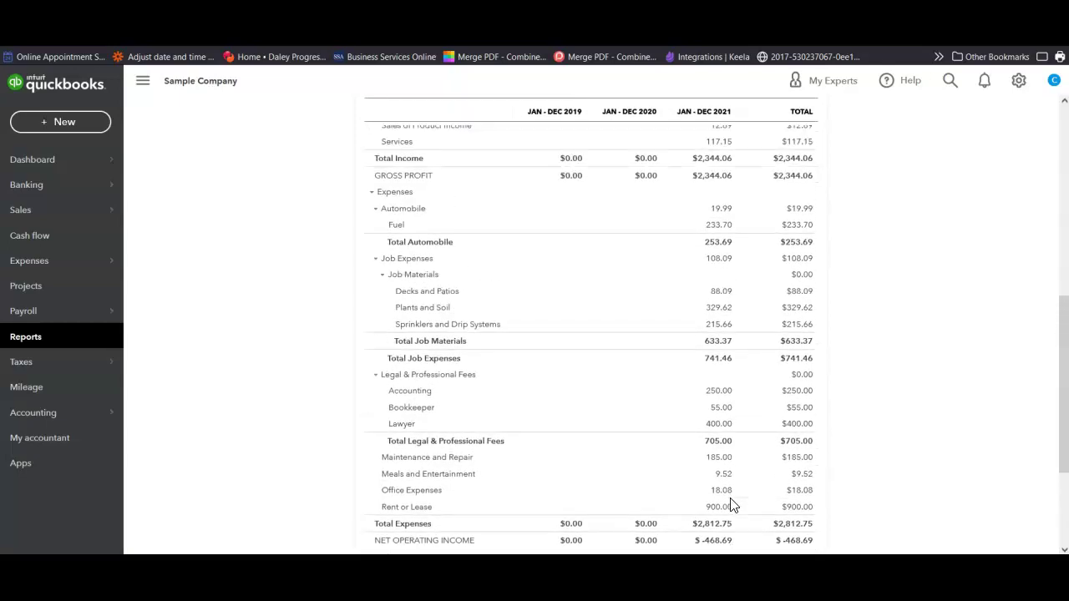
pyautogui.scroll(5, 732, 506)
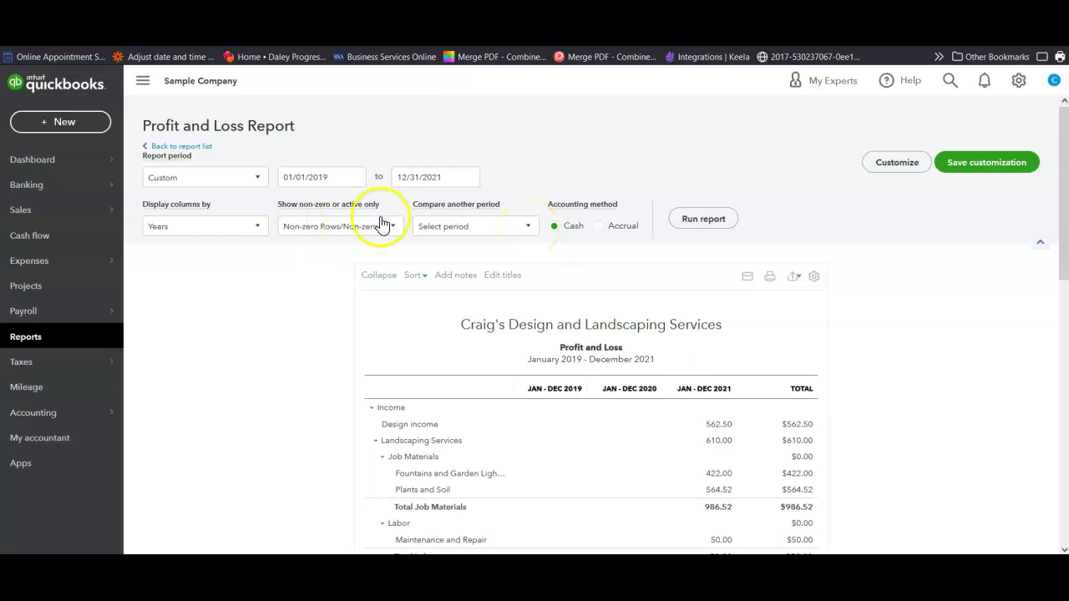
pyautogui.click(258, 178)
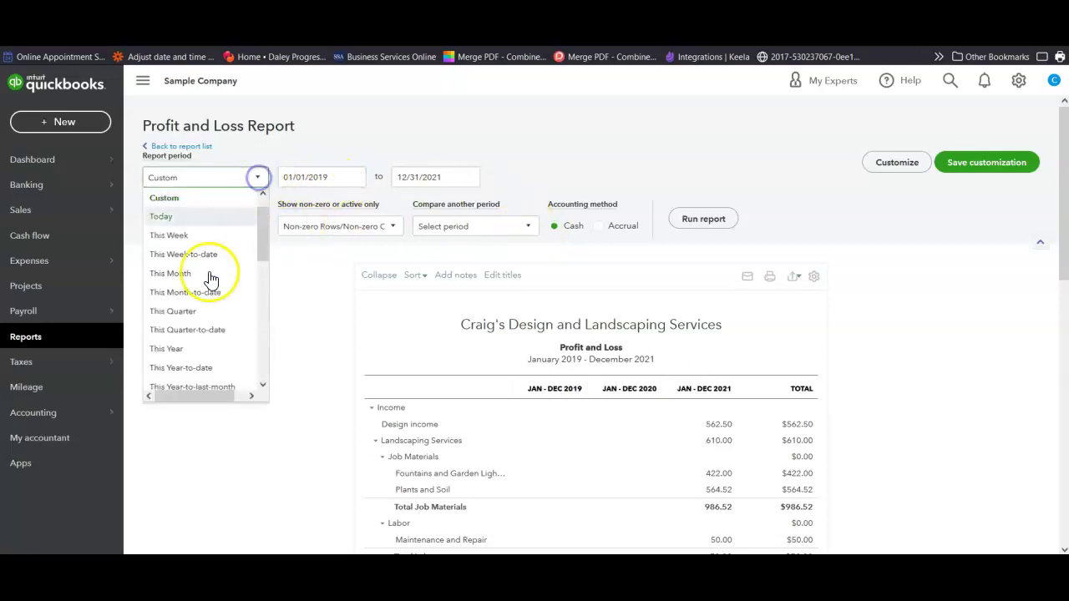
pyautogui.scroll(-4, 179, 355)
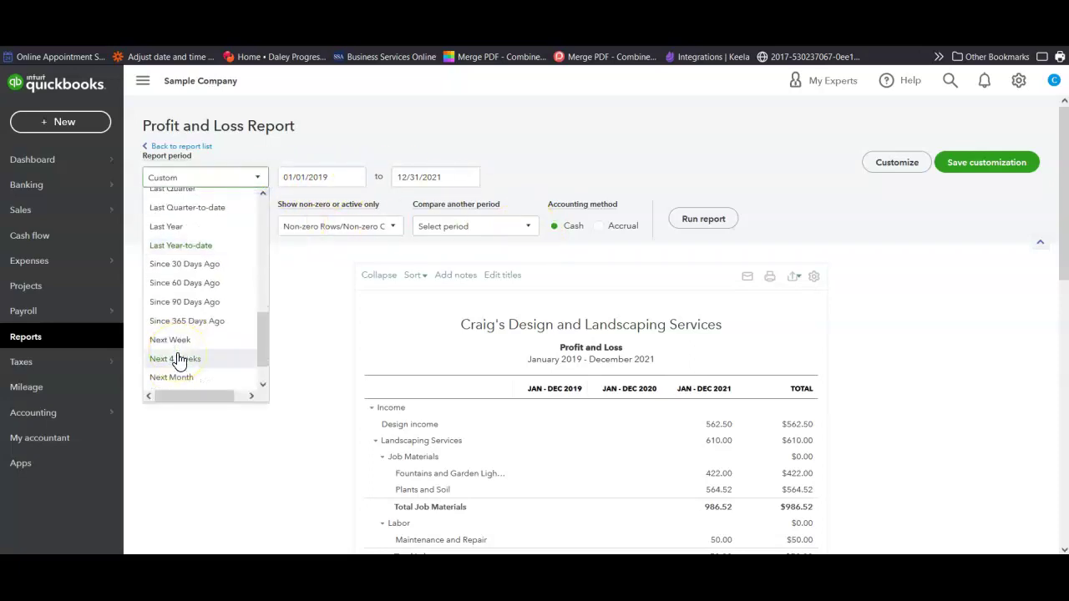
pyautogui.scroll(2, 178, 358)
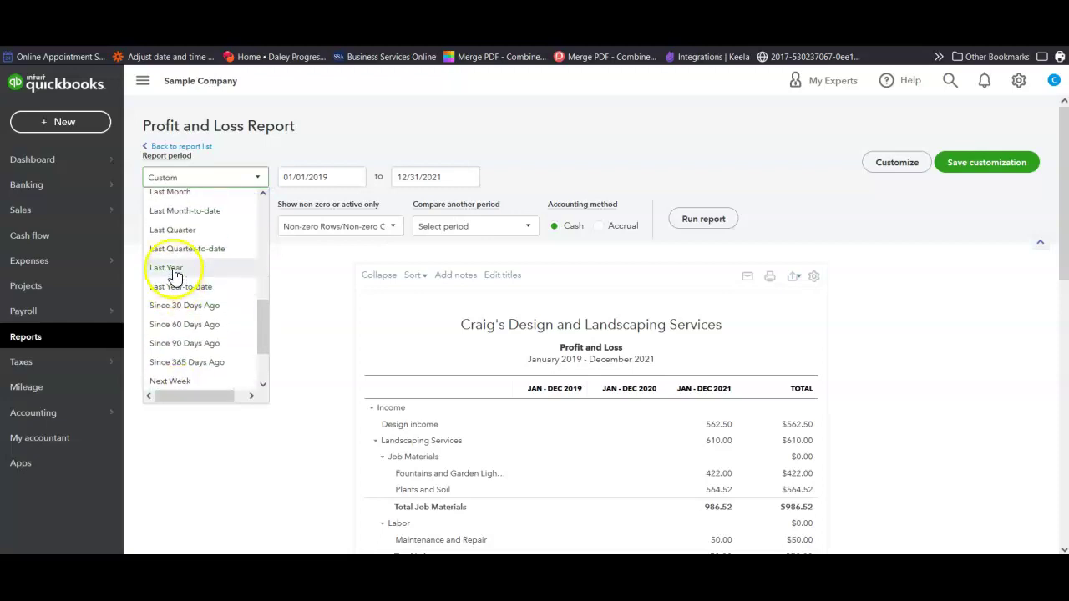
pyautogui.click(171, 267)
pyautogui.click(258, 226)
pyautogui.click(176, 250)
pyautogui.click(692, 219)
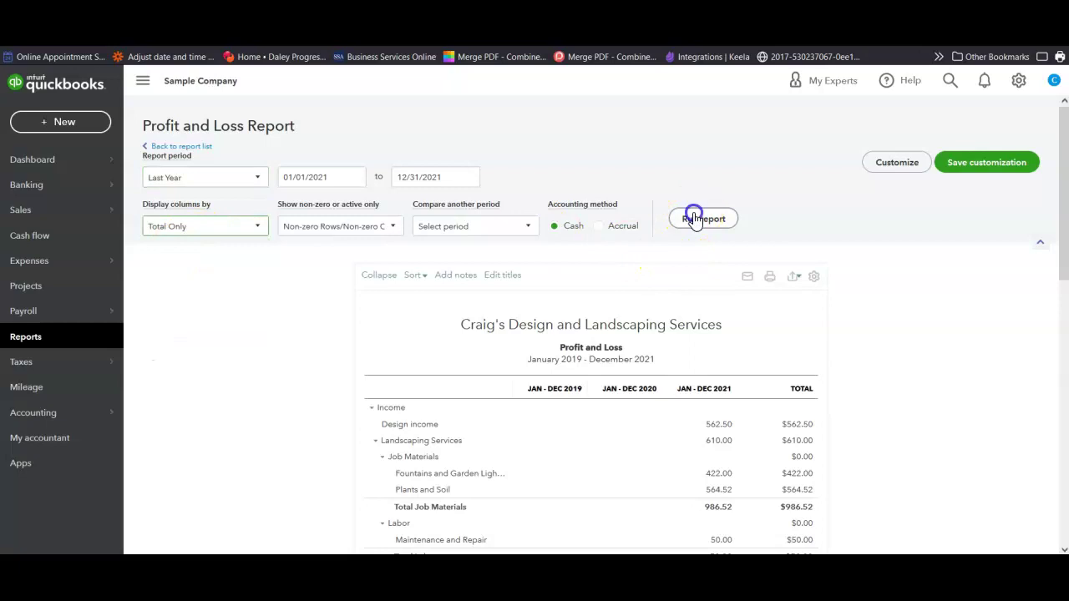
# Run the report with a % of Income comparison and review the percentages from income down to net income.
pyautogui.click(530, 229)
pyautogui.click(477, 260)
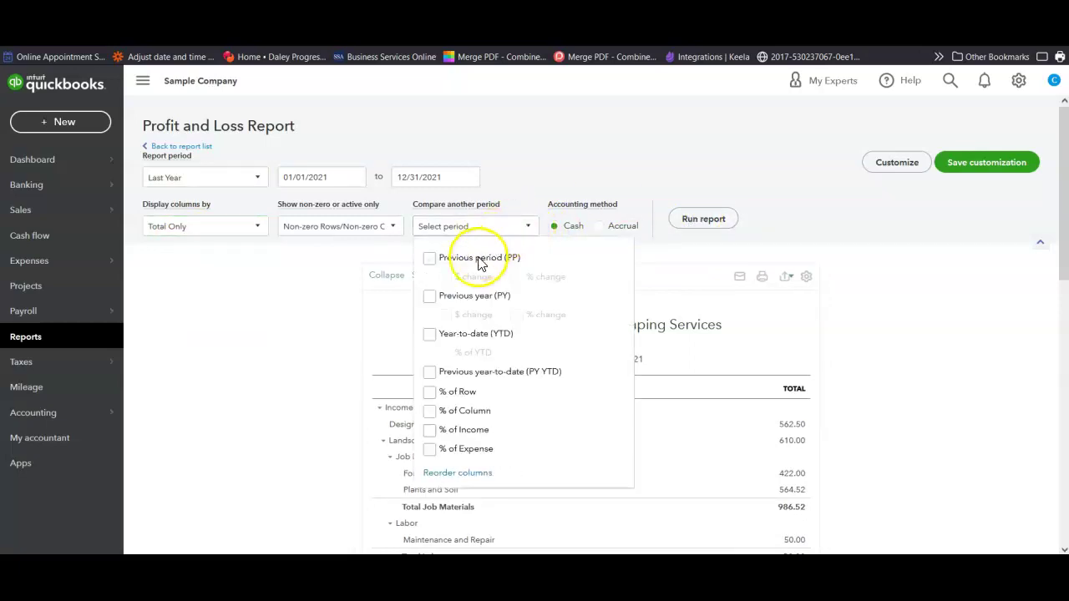
pyautogui.click(430, 431)
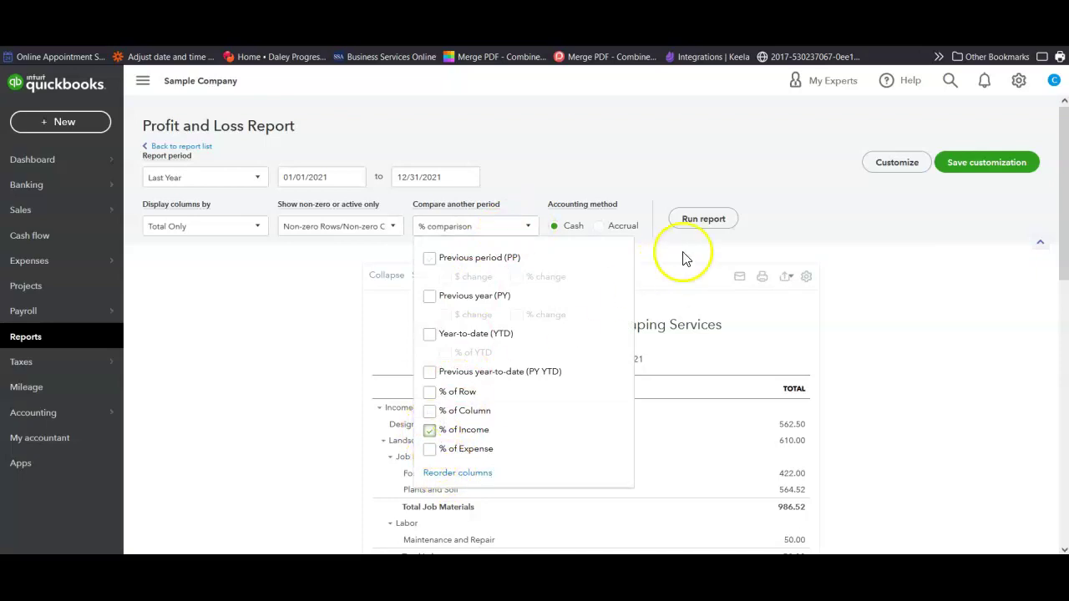
pyautogui.click(704, 220)
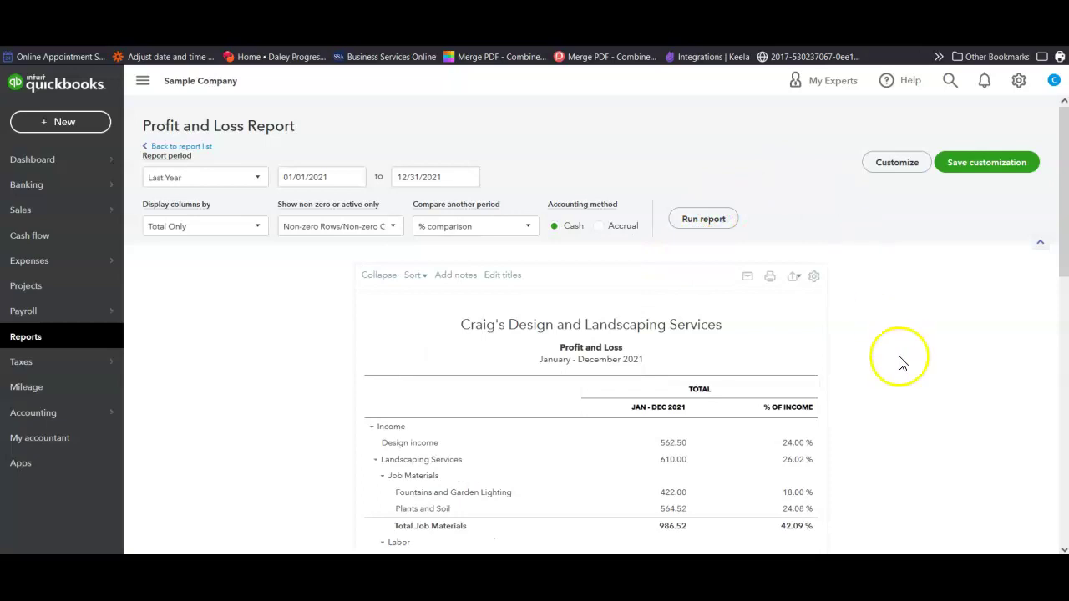
pyautogui.scroll(-3, 909, 388)
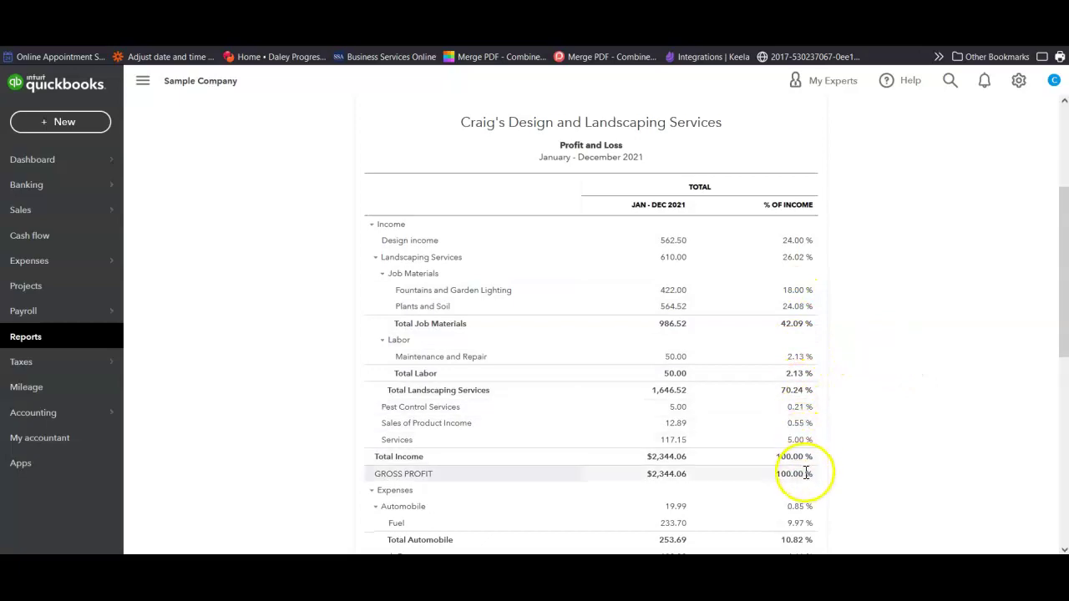
pyautogui.scroll(-4, 827, 460)
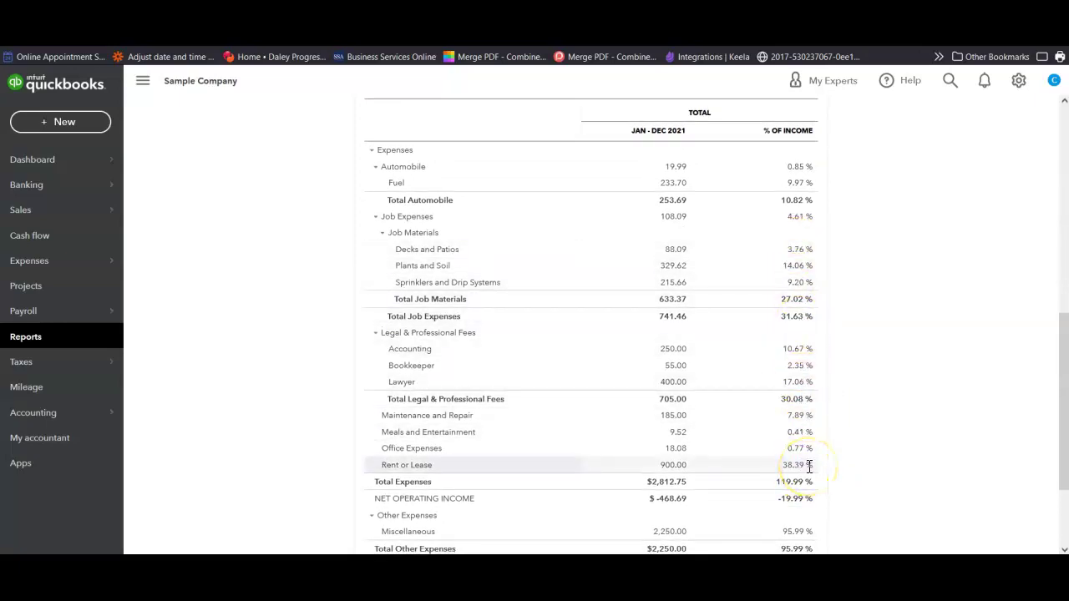
pyautogui.scroll(-3, 842, 464)
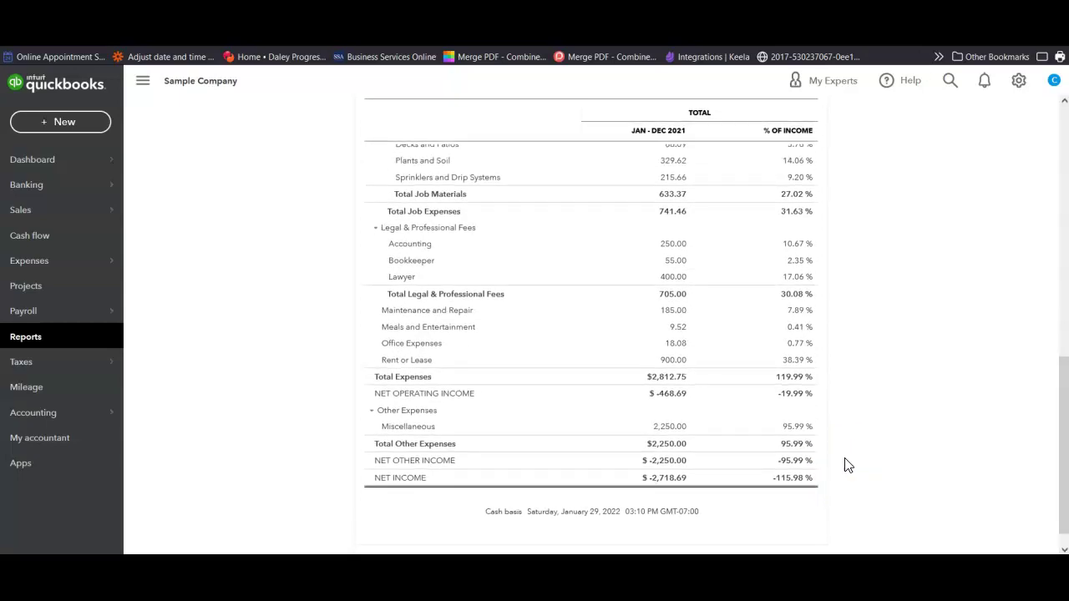
pyautogui.scroll(5, 846, 465)
pyautogui.scroll(5, 846, 466)
pyautogui.scroll(2, 846, 465)
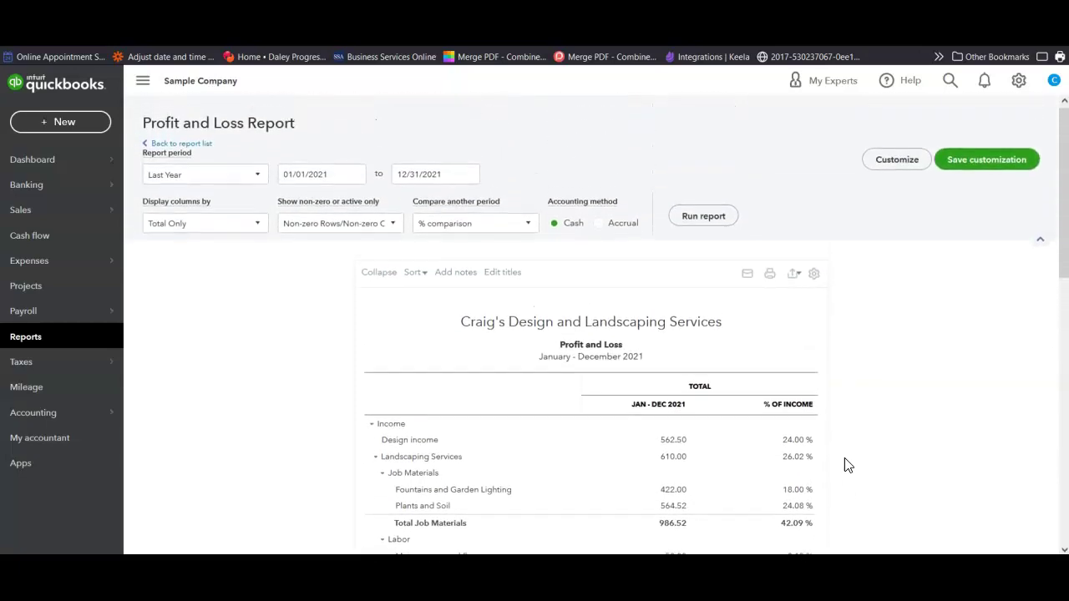
# Replace the % of Income comparison with Previous period (PP) including $ change, and run the report.
pyautogui.click(530, 228)
pyautogui.click(430, 432)
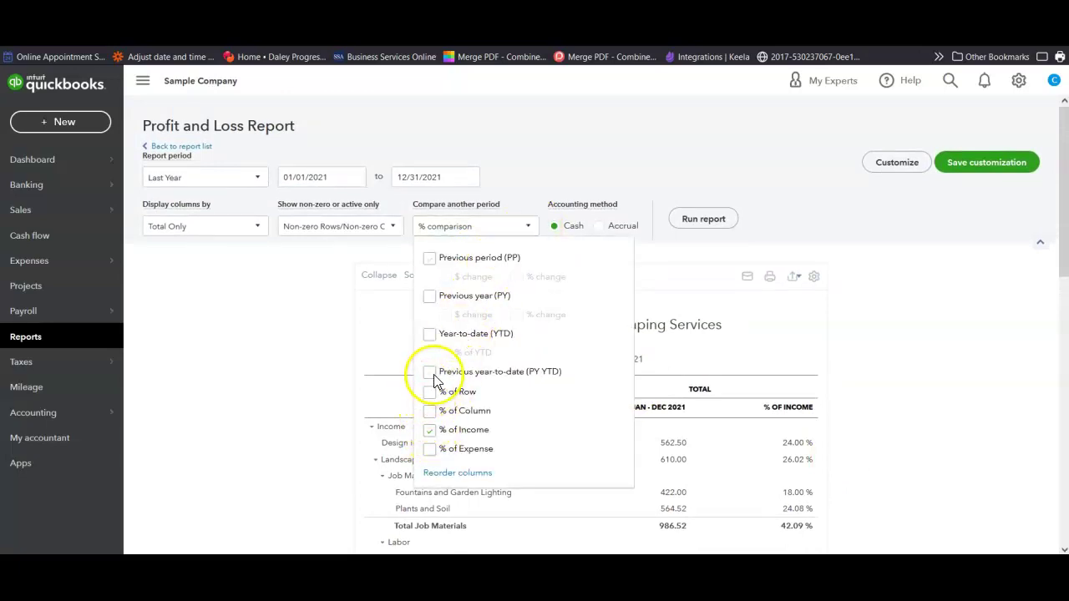
pyautogui.click(430, 259)
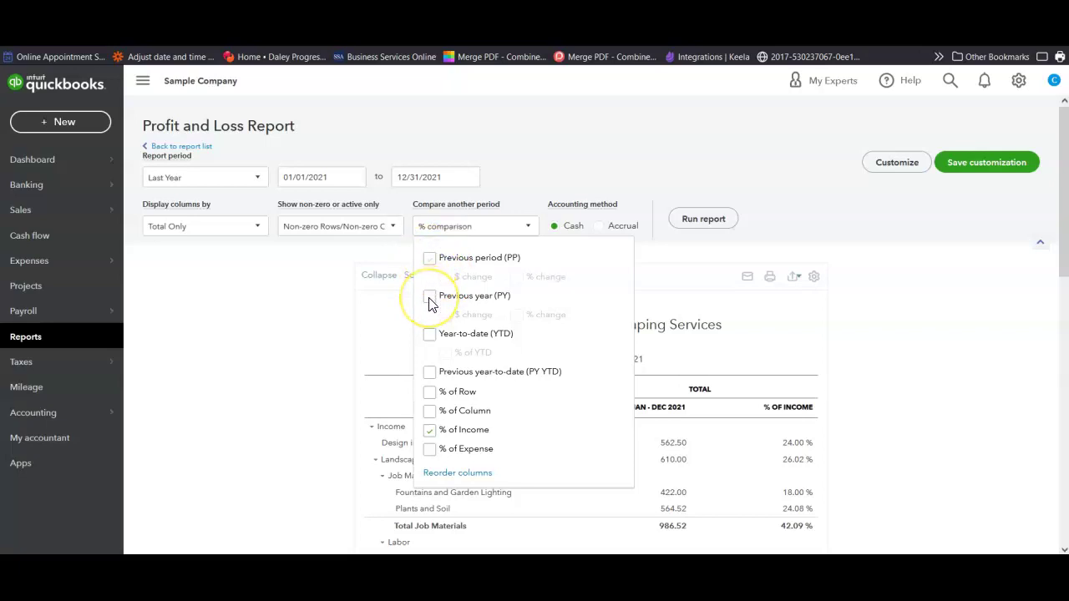
pyautogui.click(429, 432)
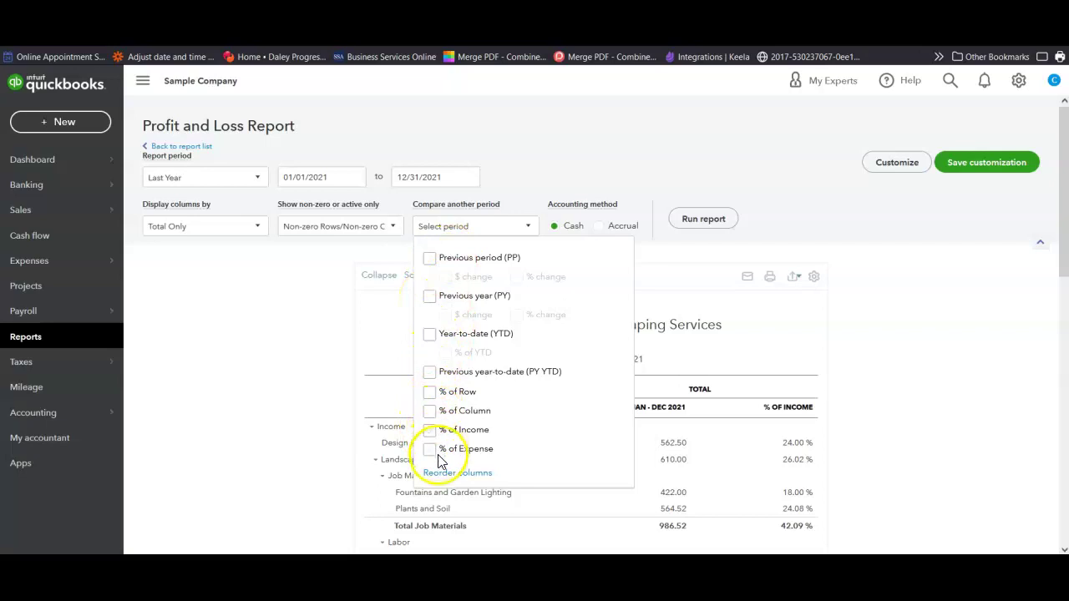
pyautogui.click(430, 258)
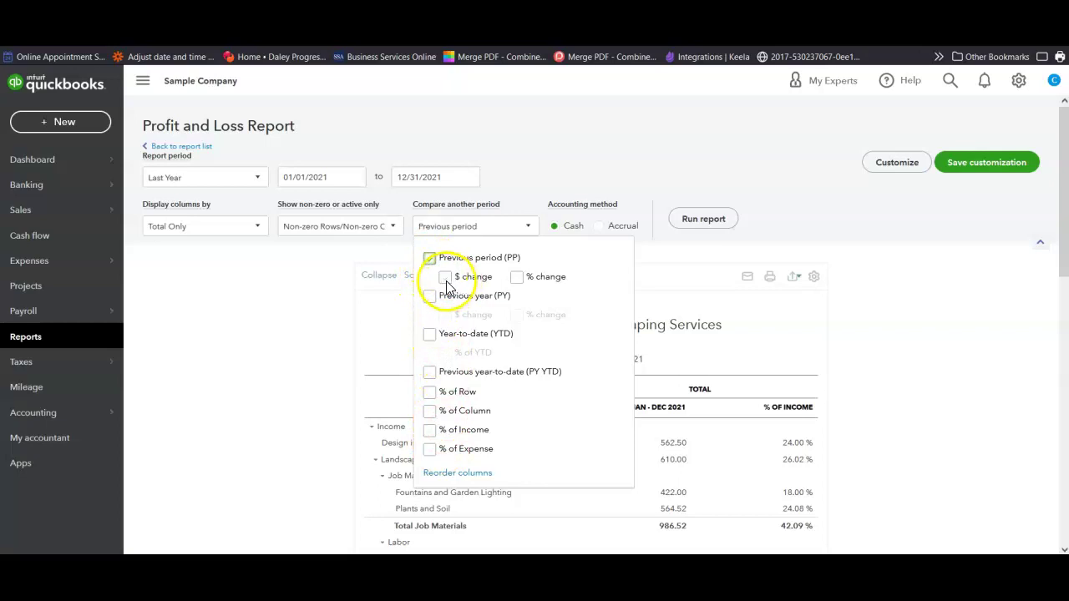
pyautogui.click(446, 283)
pyautogui.click(685, 221)
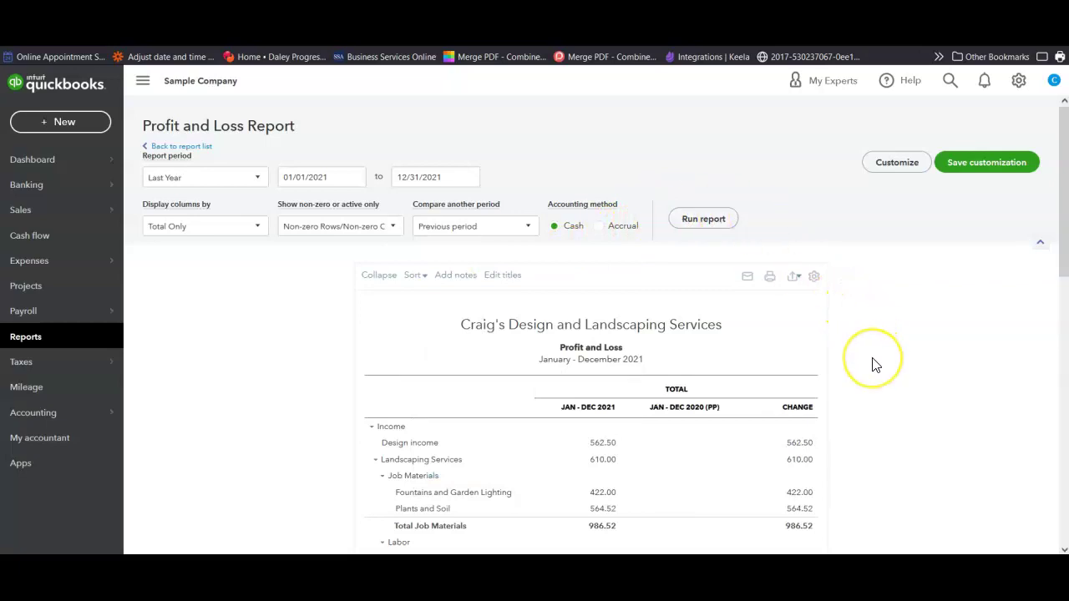
pyautogui.scroll(-1, 876, 364)
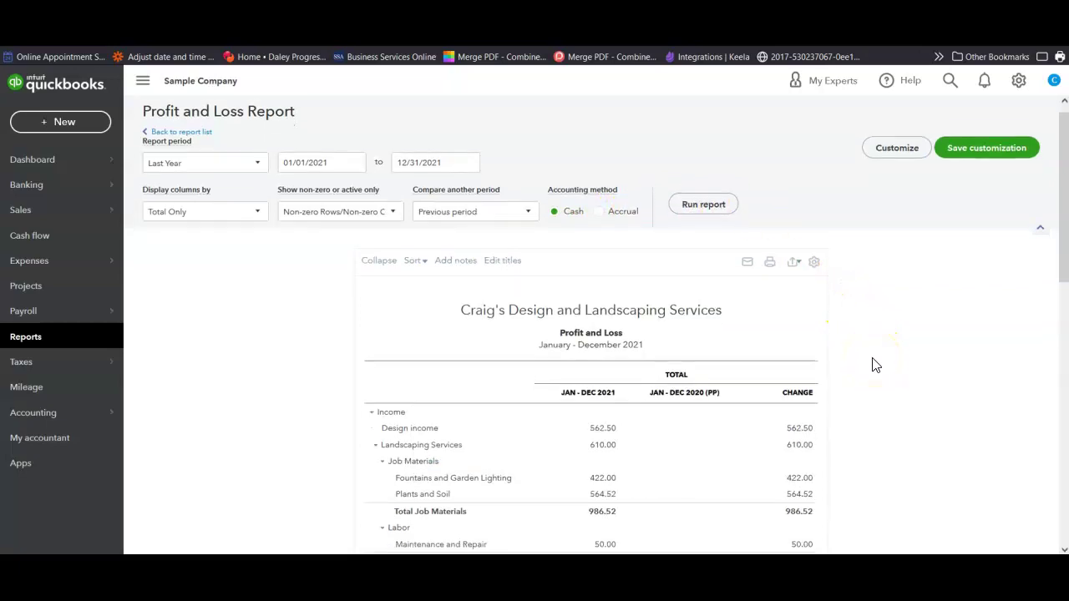
pyautogui.scroll(1, 875, 365)
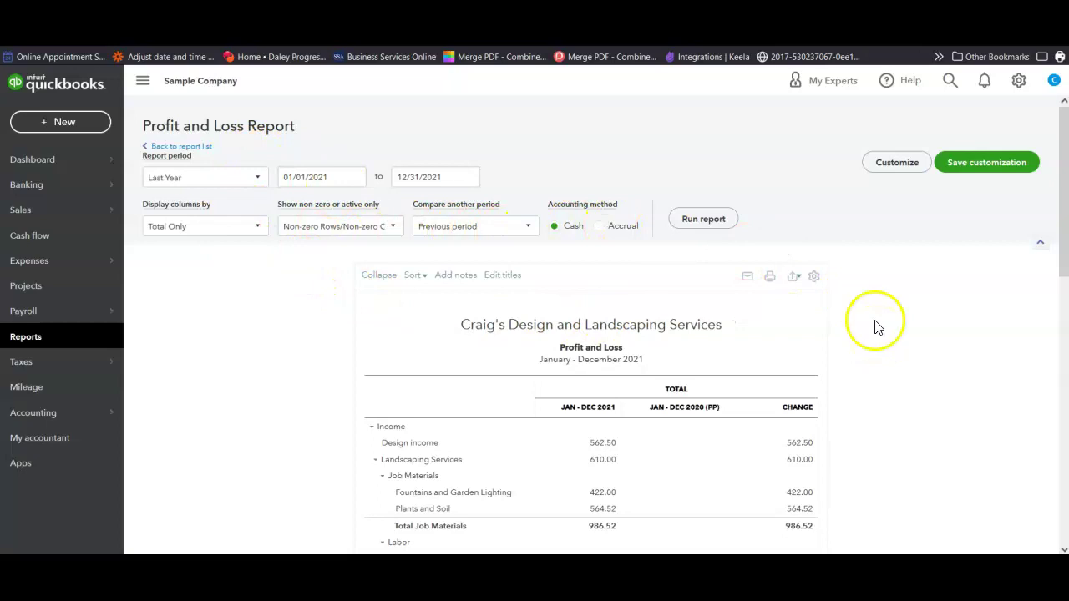
# Save the report customization under the name Profit and Loss-JS without assigning a group.
pyautogui.click(990, 172)
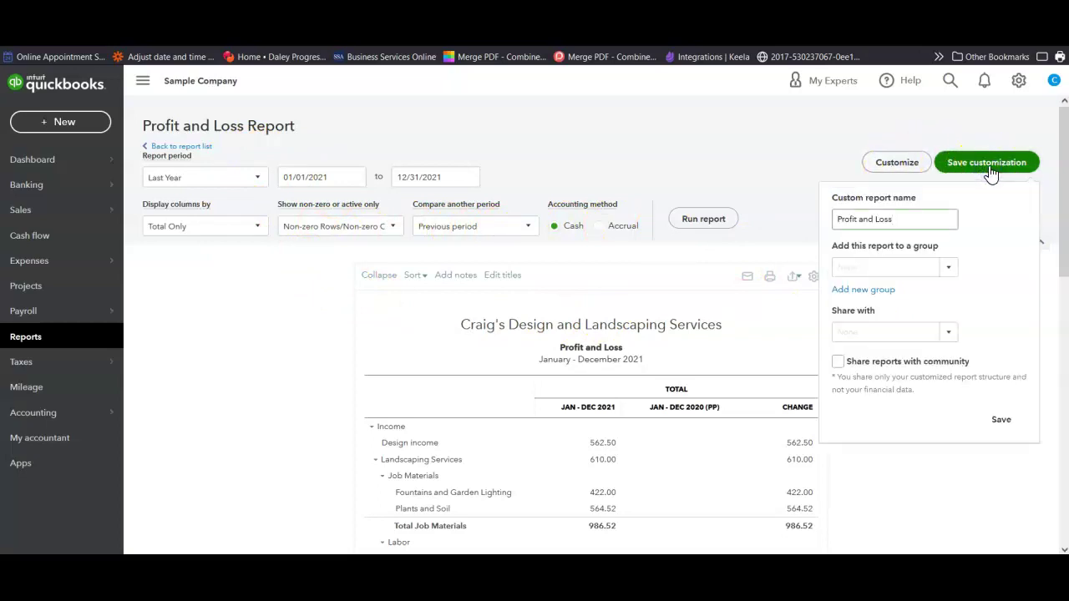
pyautogui.click(904, 220)
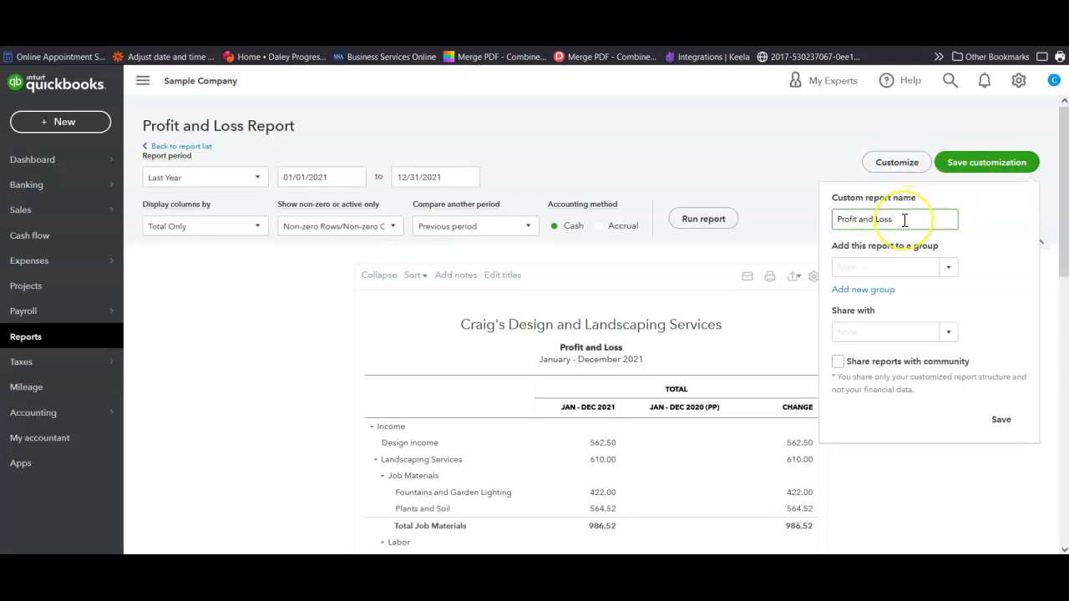
pyautogui.click(952, 268)
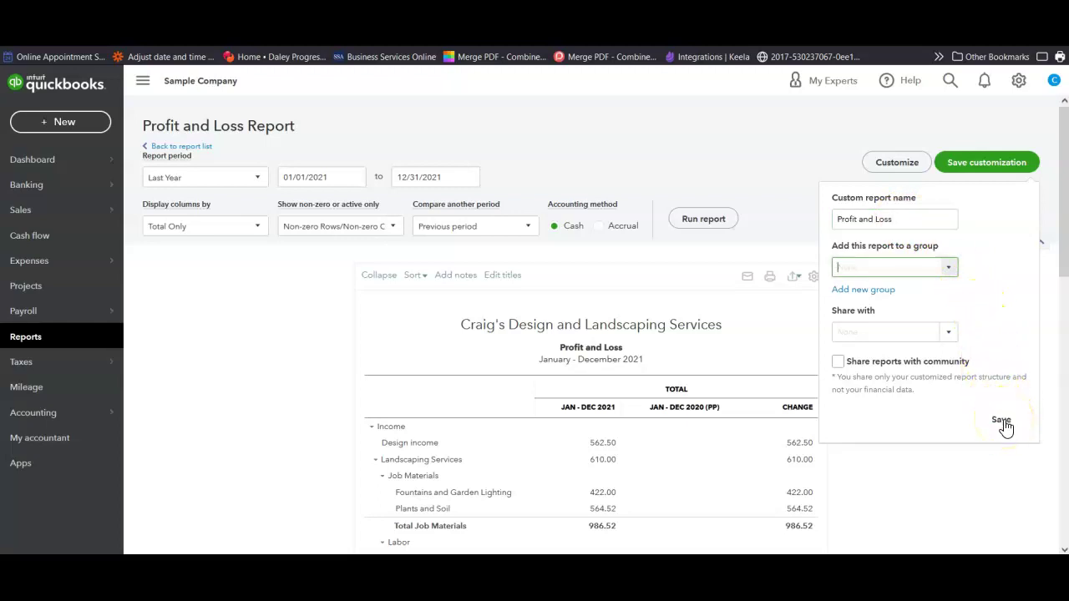
pyautogui.tripleClick(922, 220)
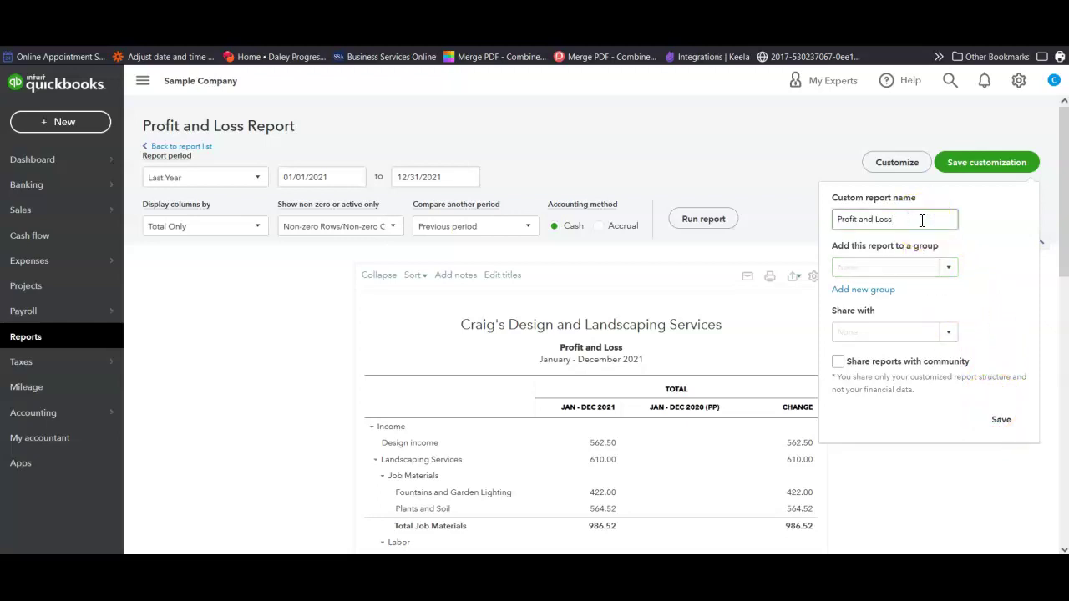
pyautogui.write('-JS')
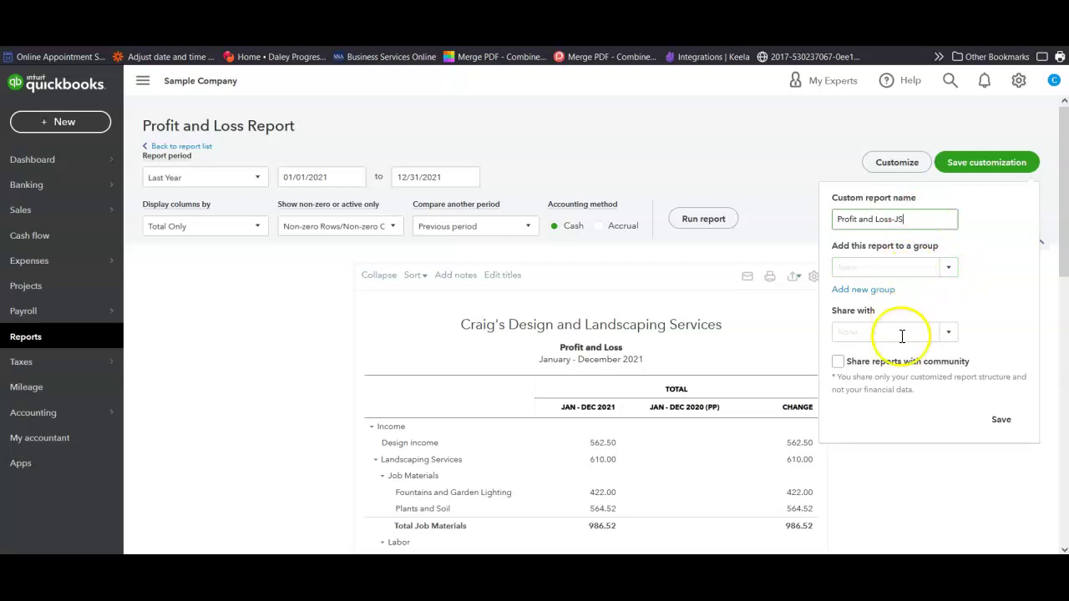
pyautogui.click(1000, 419)
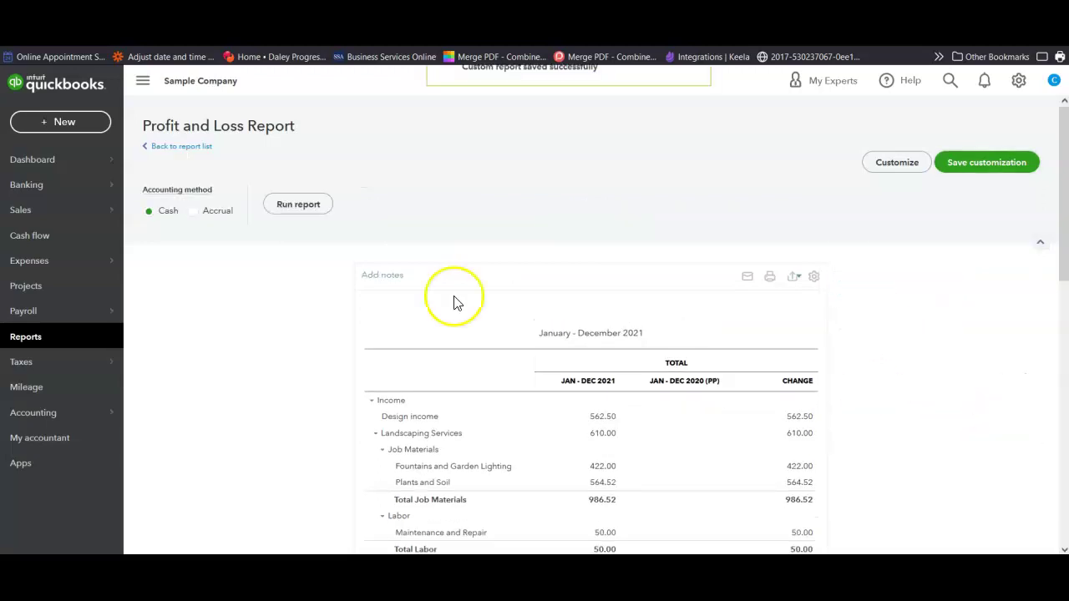
# Return to the report list and locate the saved Profit and Loss-JS report among the custom reports.
pyautogui.click(172, 153)
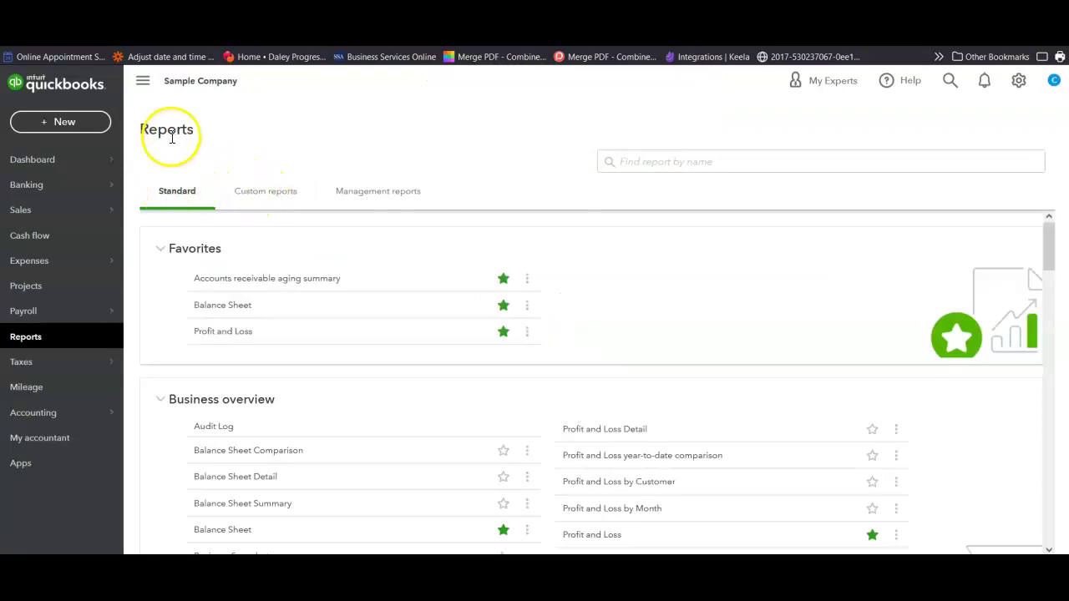
pyautogui.click(271, 202)
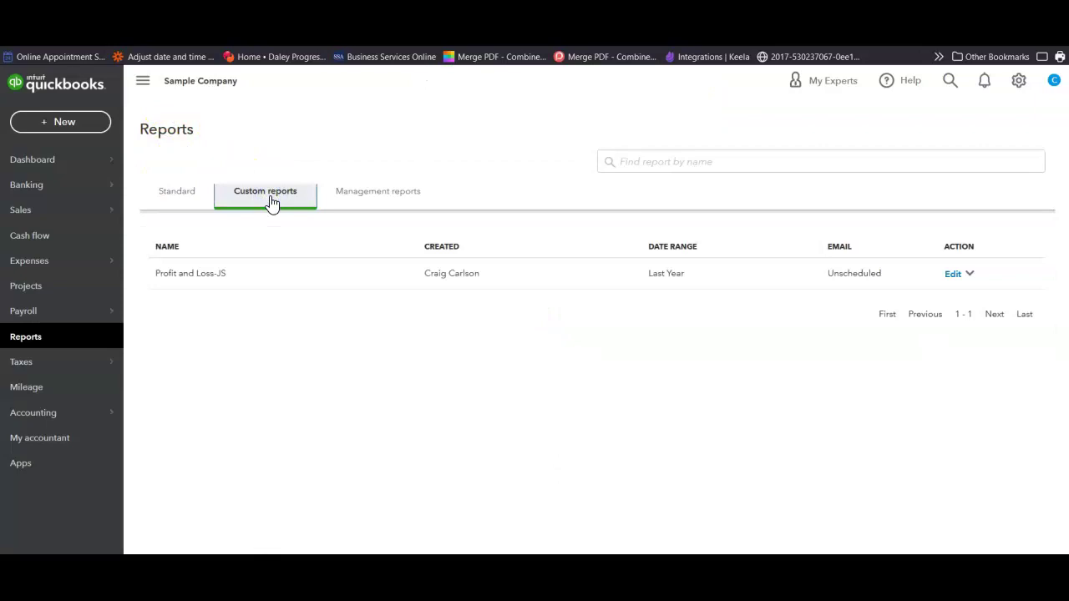
pyautogui.click(224, 283)
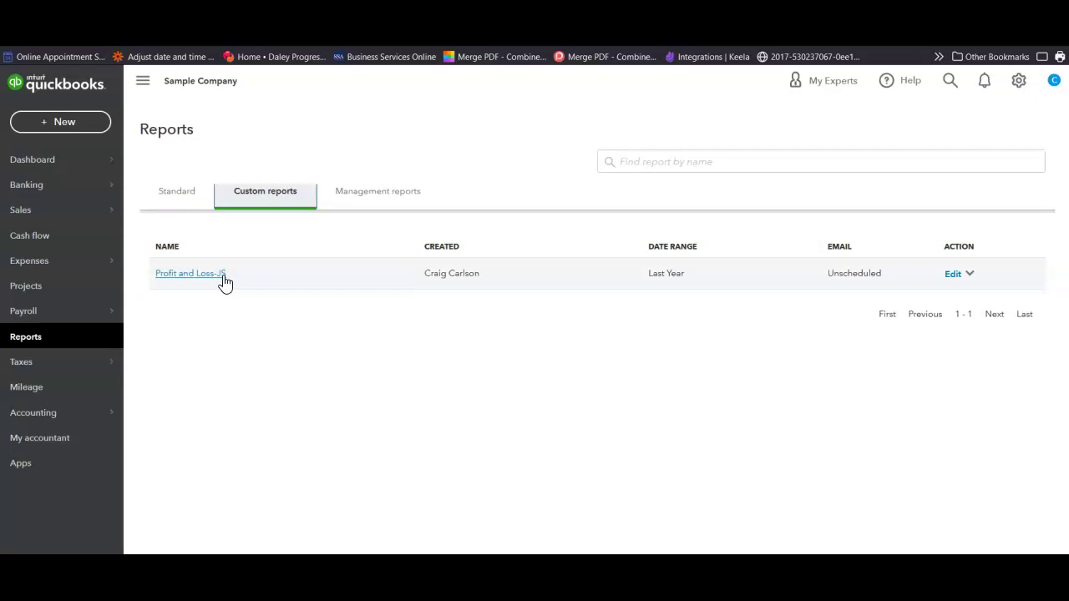
# Open the Quarterly Profit and Loss Summary from the Business overview group of the standard reports.
pyautogui.click(175, 196)
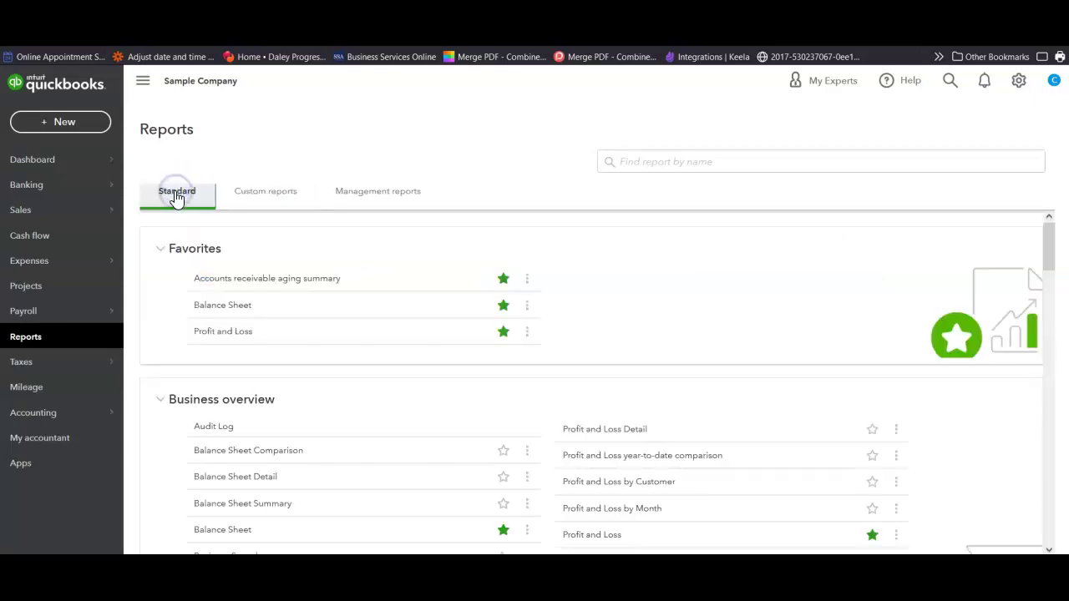
pyautogui.scroll(-1, 326, 386)
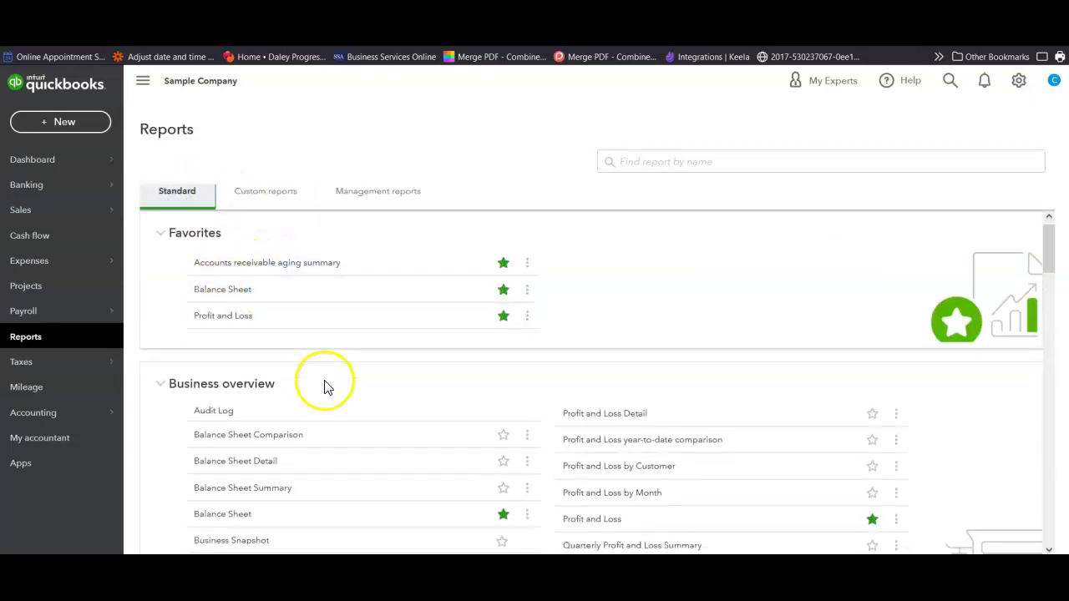
pyautogui.scroll(-2, 325, 387)
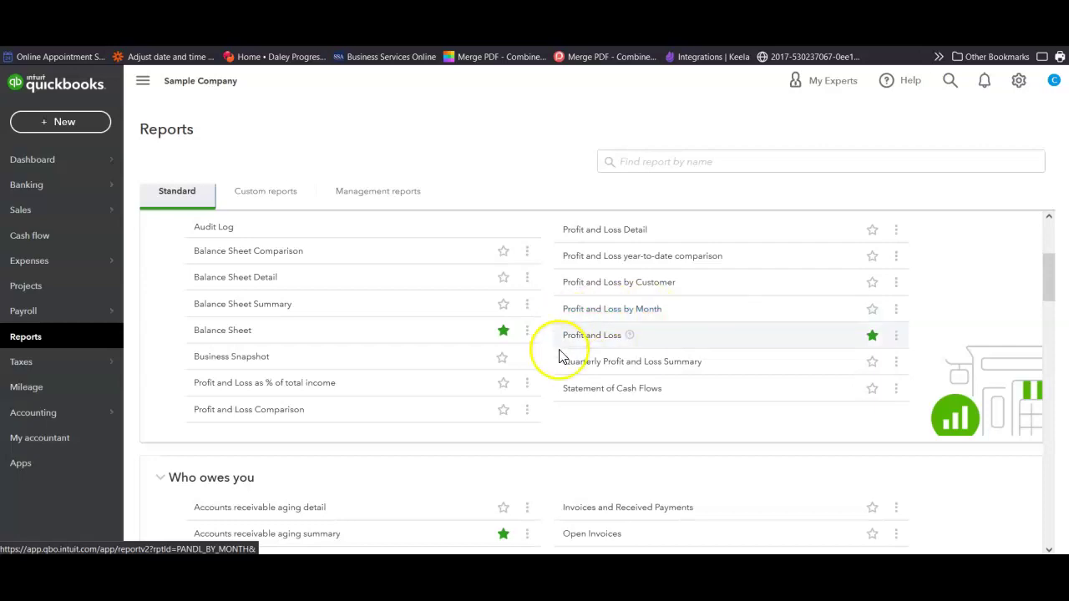
pyautogui.click(590, 366)
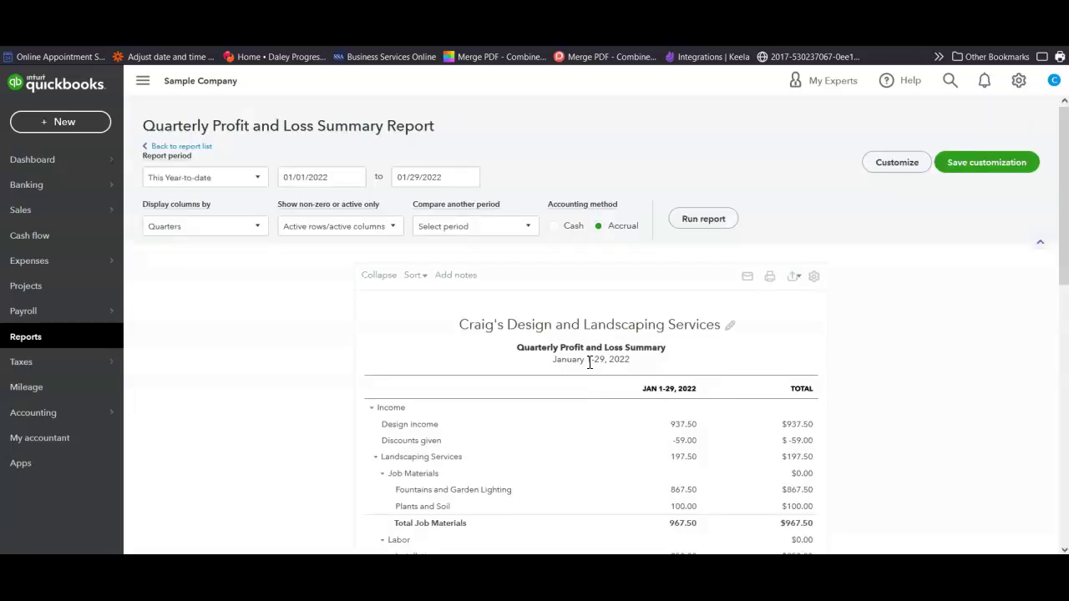
# Set the Quarterly Profit and Loss Summary's report period to Last Quarter and run the report.
pyautogui.scroll(-1, 248, 375)
pyautogui.scroll(1, 248, 374)
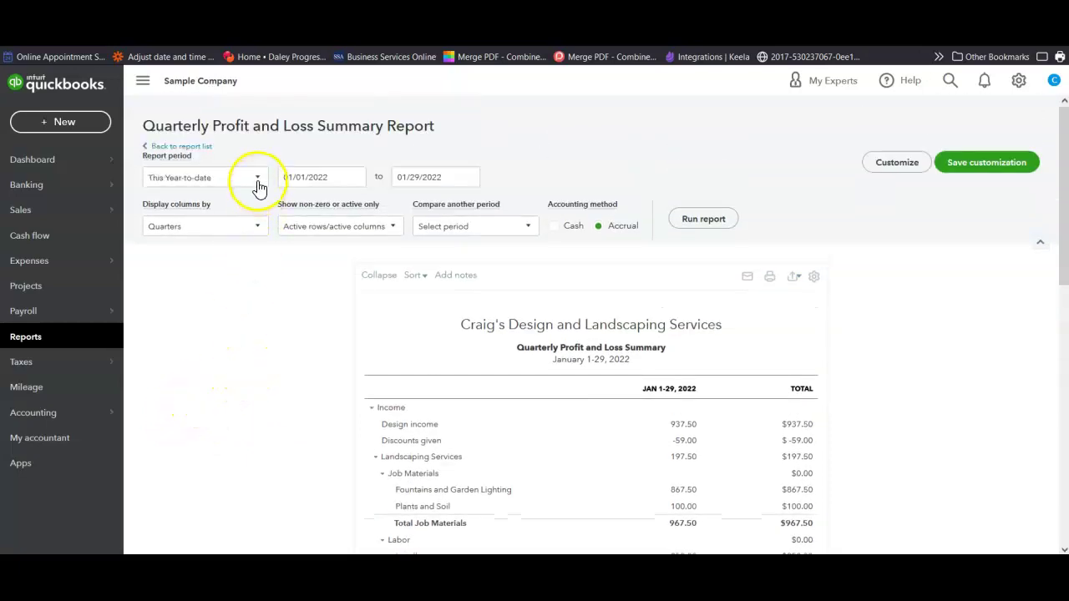
pyautogui.click(258, 182)
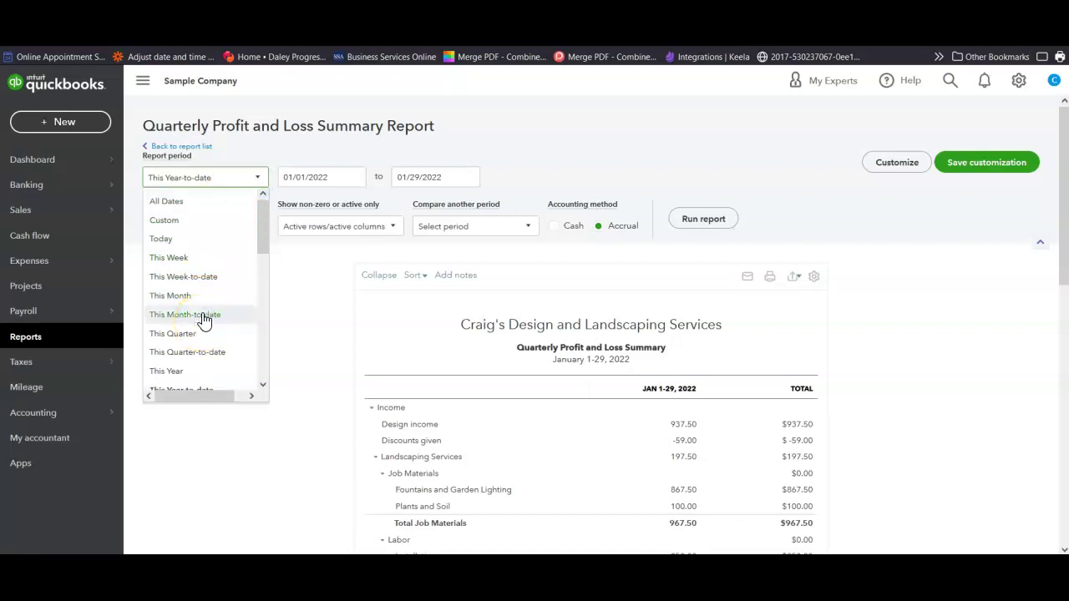
pyautogui.scroll(-4, 204, 320)
pyautogui.click(201, 317)
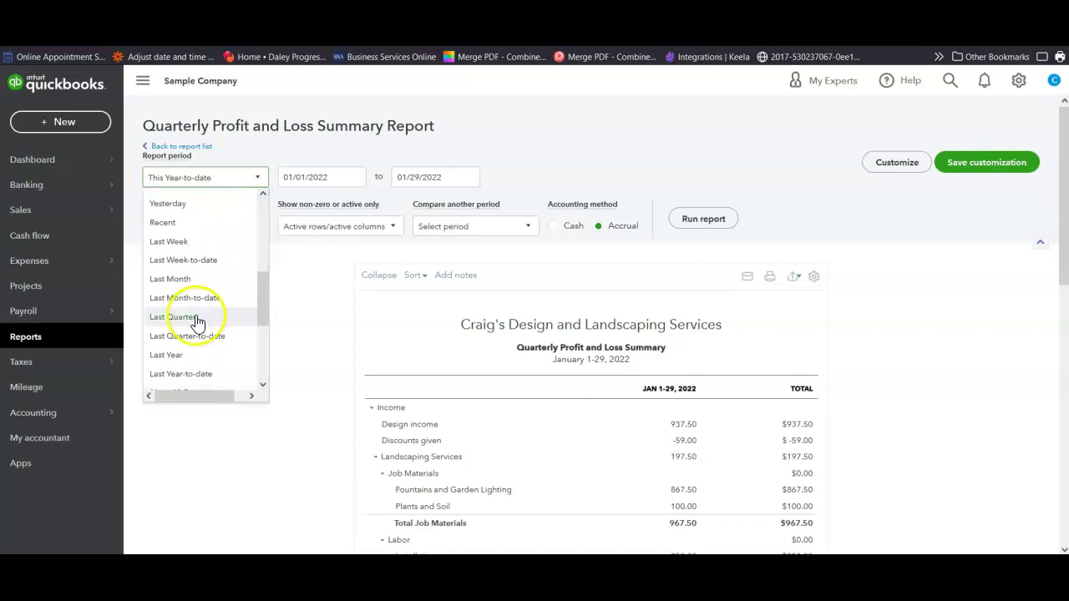
pyautogui.click(689, 220)
pyautogui.scroll(-2, 864, 370)
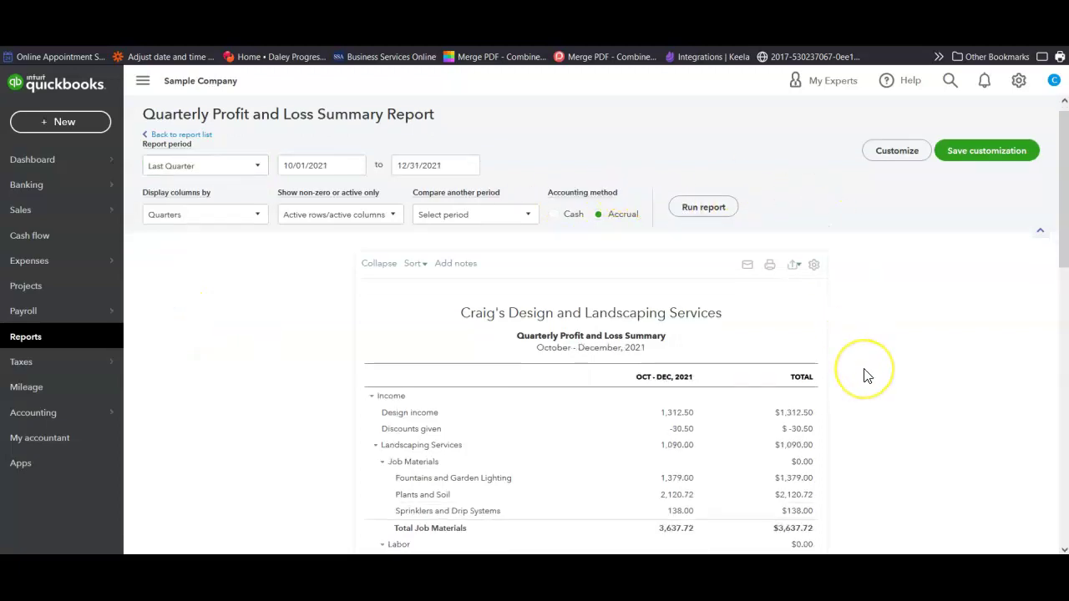
pyautogui.scroll(2, 864, 376)
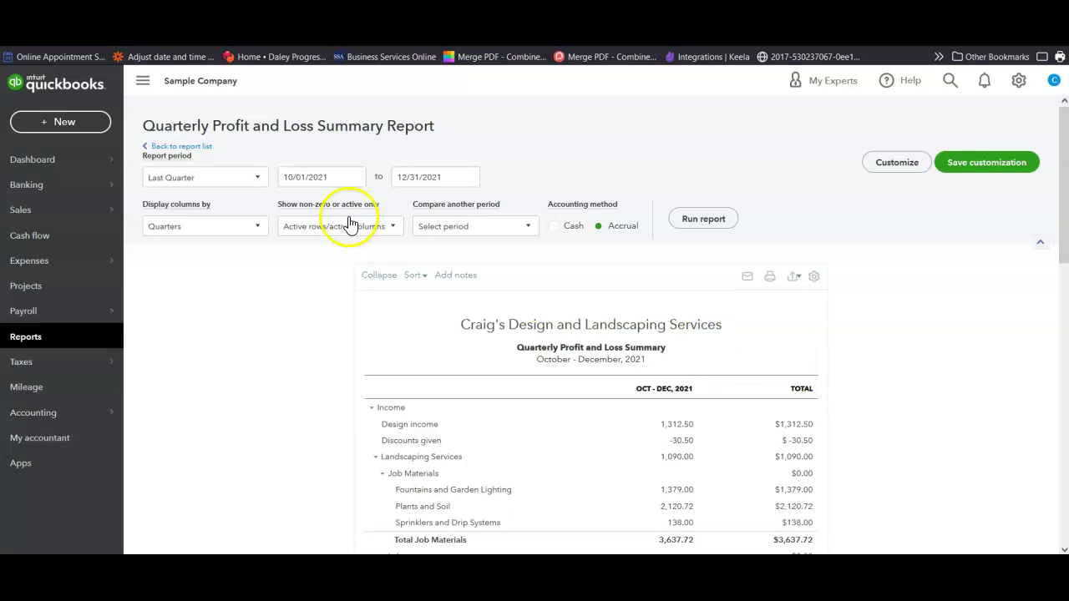
# Change the report period to Last Year, run the report, and review the quarterly income columns.
pyautogui.click(255, 179)
pyautogui.click(175, 359)
pyautogui.click(707, 222)
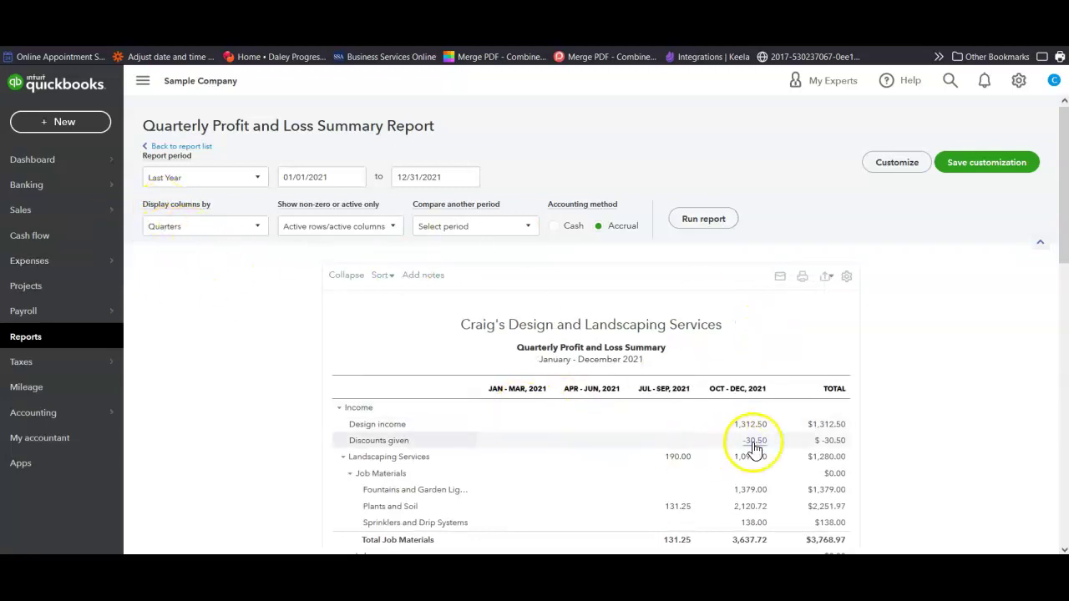
pyautogui.scroll(-2, 927, 408)
pyautogui.scroll(-1, 931, 411)
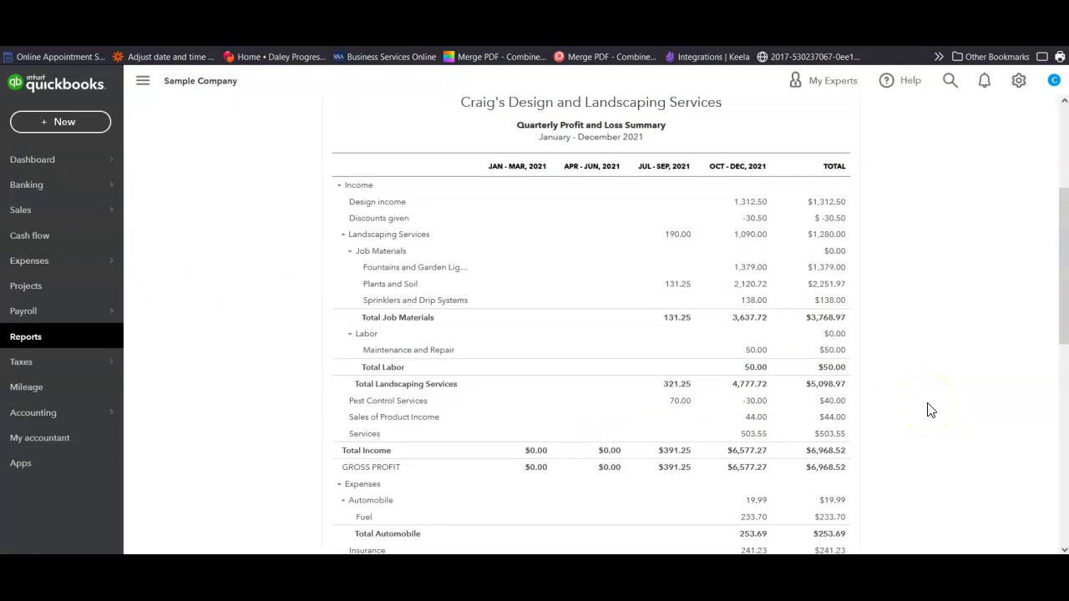
pyautogui.scroll(3, 931, 410)
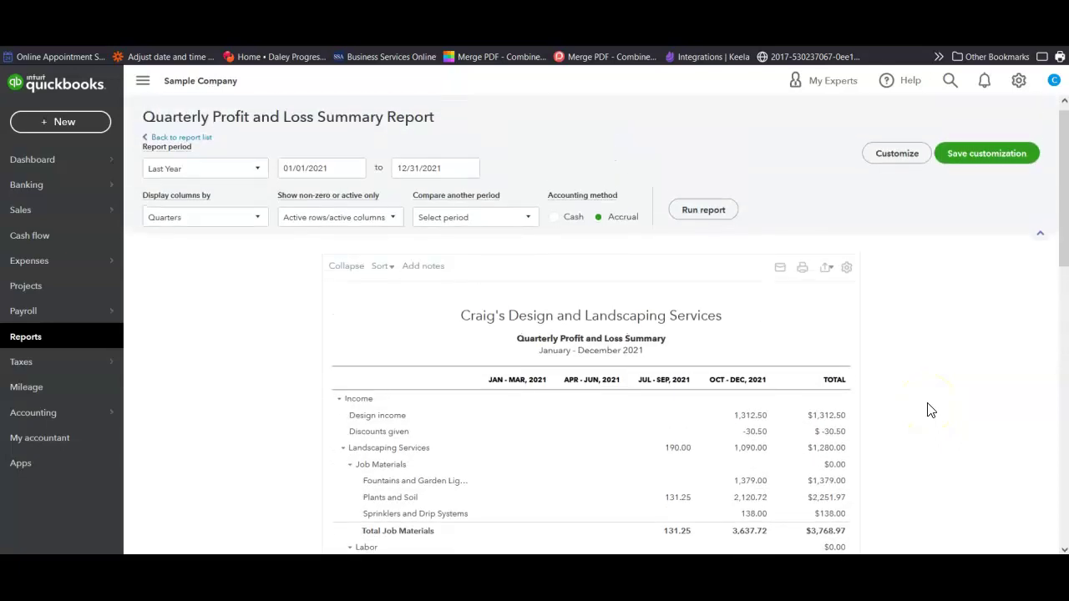
pyautogui.scroll(1, 931, 410)
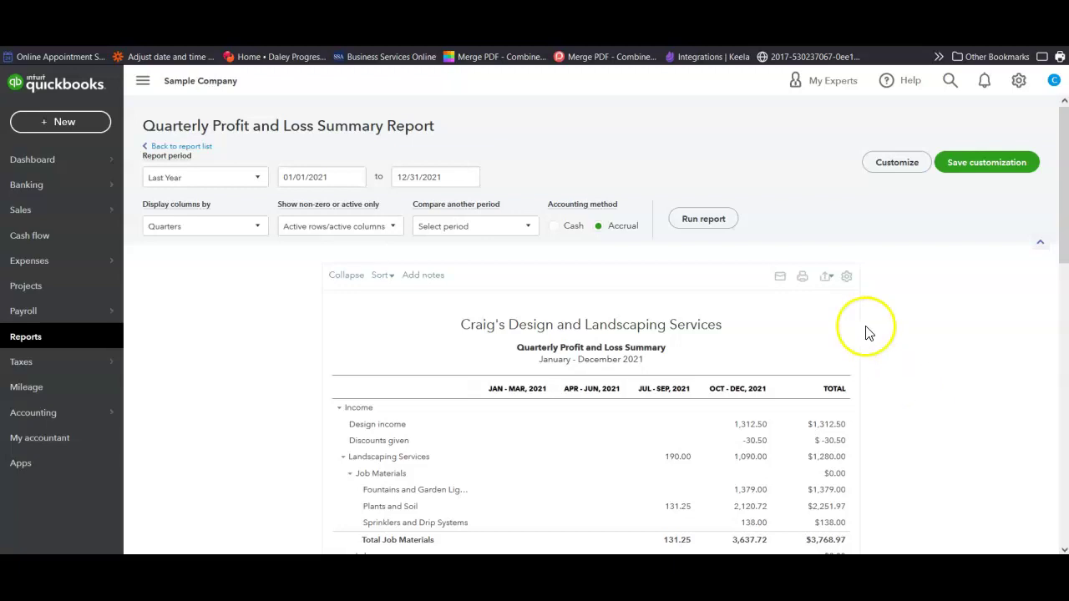
# Check the report's export and email options without exporting or sending the report.
pyautogui.click(830, 280)
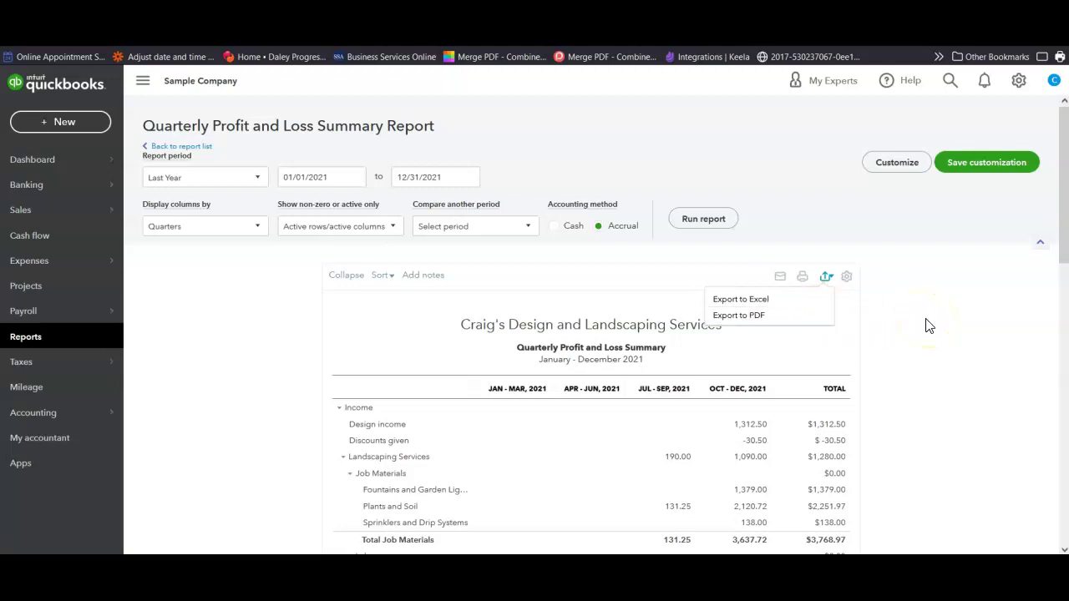
pyautogui.click(927, 323)
pyautogui.click(780, 279)
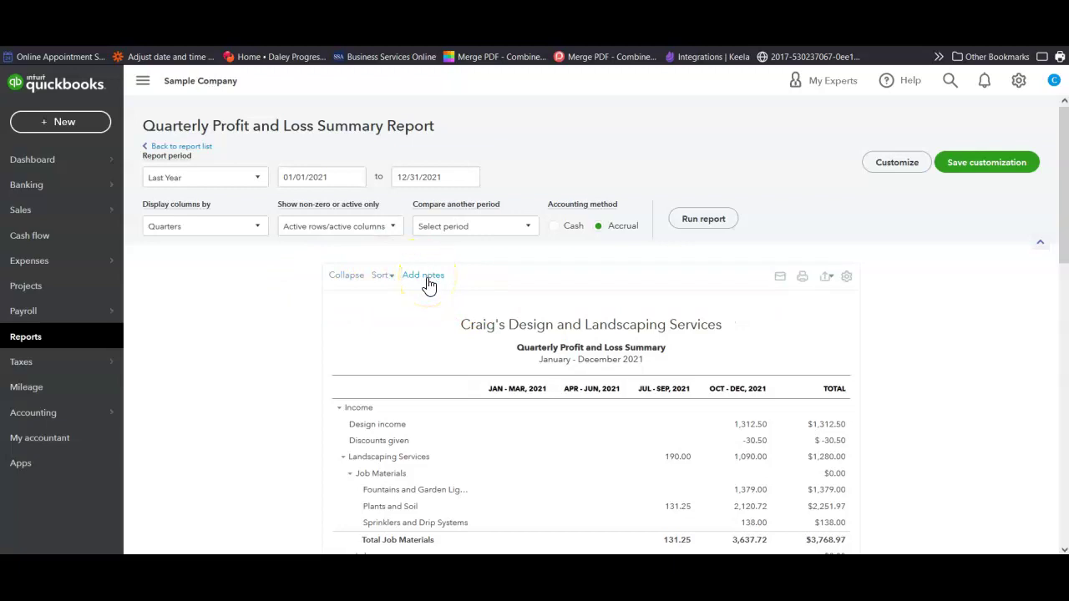
pyautogui.click(270, 378)
# Examine last year's quarterly income, expenses and net income through the full length of the report.
pyautogui.scroll(-5, 270, 380)
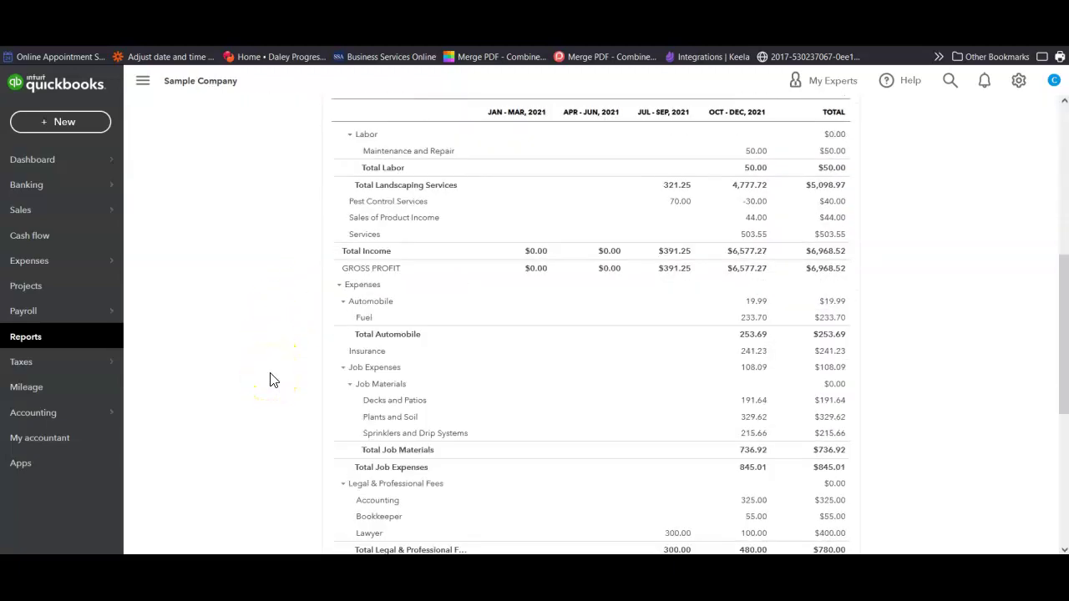
pyautogui.scroll(-4, 269, 380)
pyautogui.scroll(10, 270, 380)
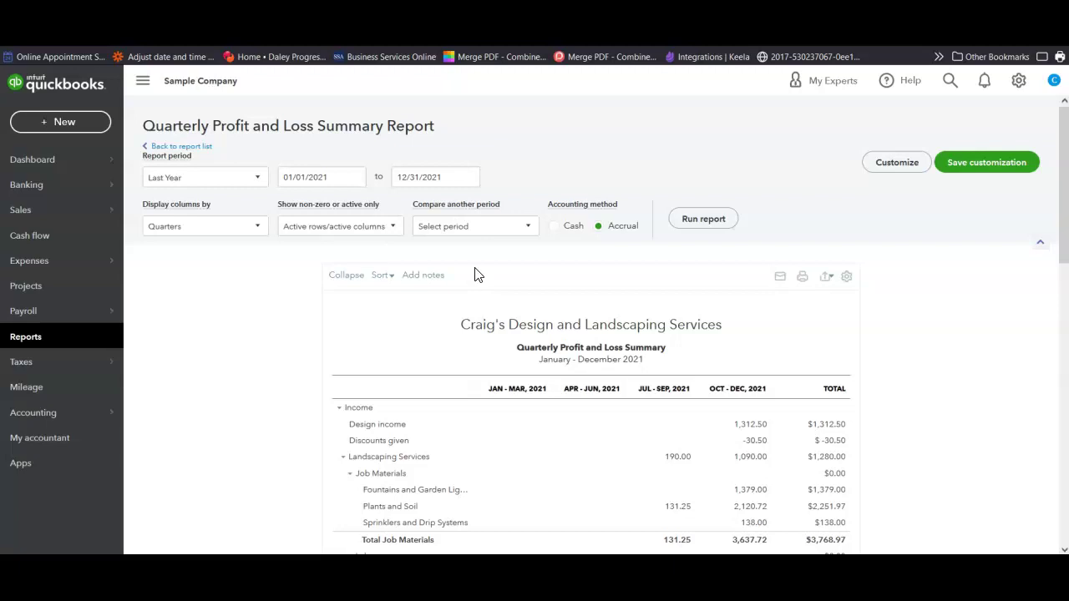
pyautogui.scroll(-3, 708, 451)
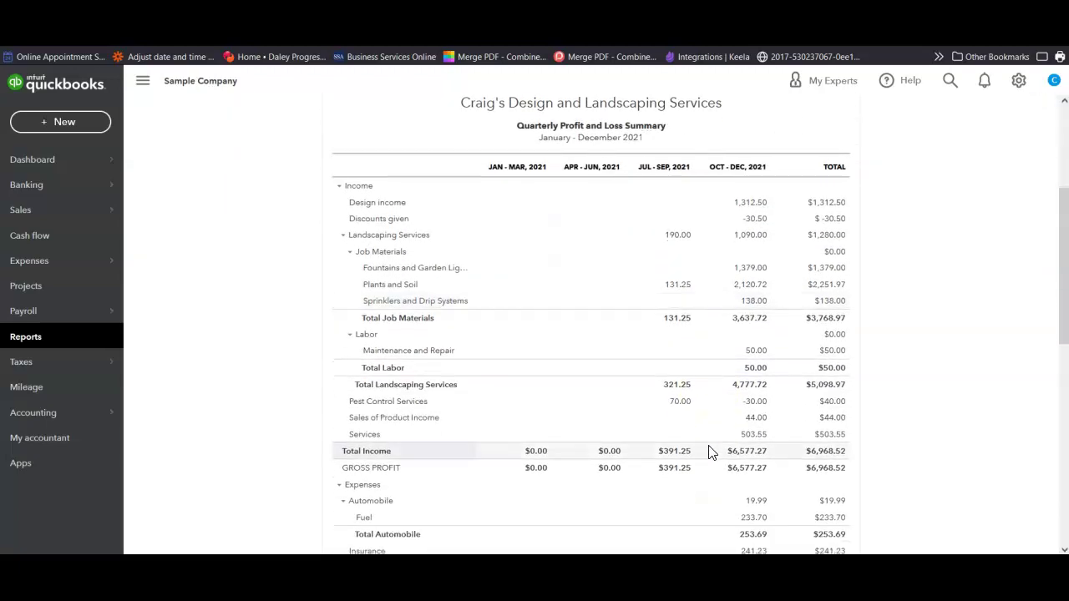
pyautogui.scroll(-1, 708, 451)
pyautogui.scroll(1, 708, 451)
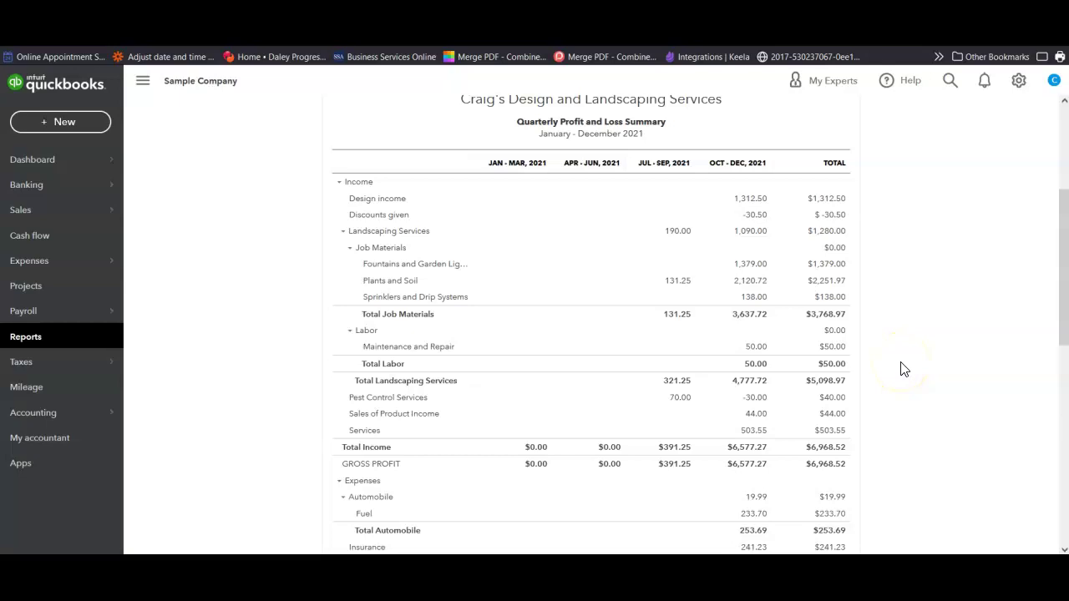
pyautogui.scroll(-3, 904, 369)
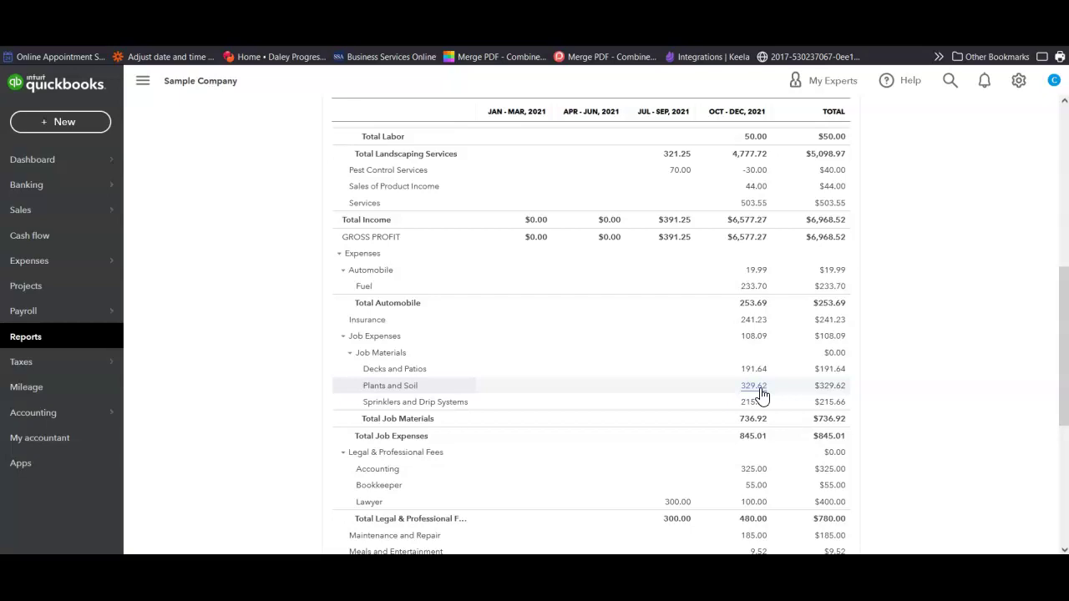
pyautogui.scroll(-3, 762, 395)
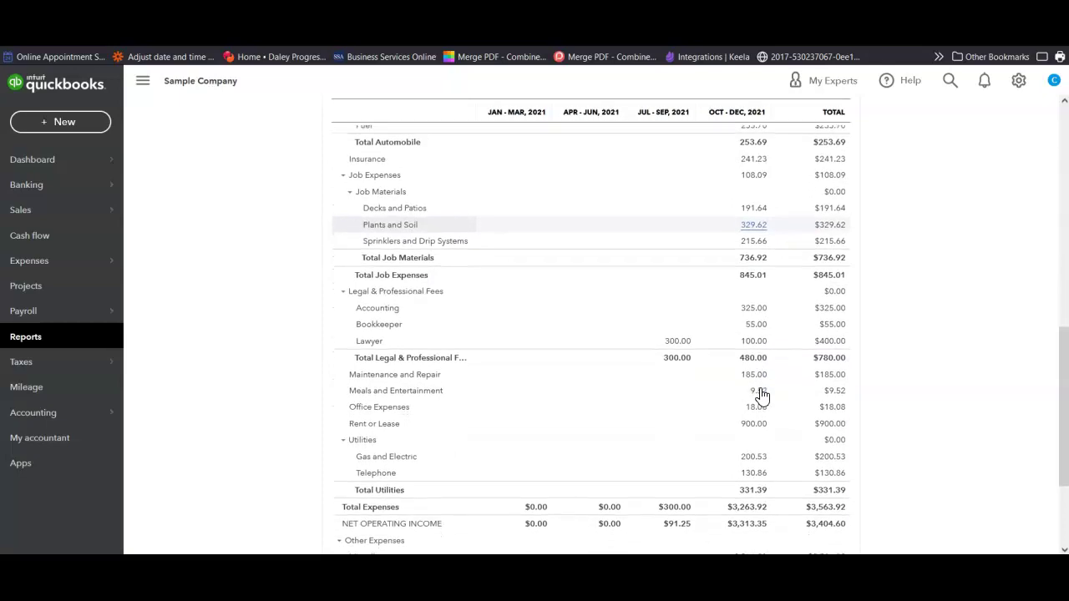
pyautogui.scroll(-2, 762, 395)
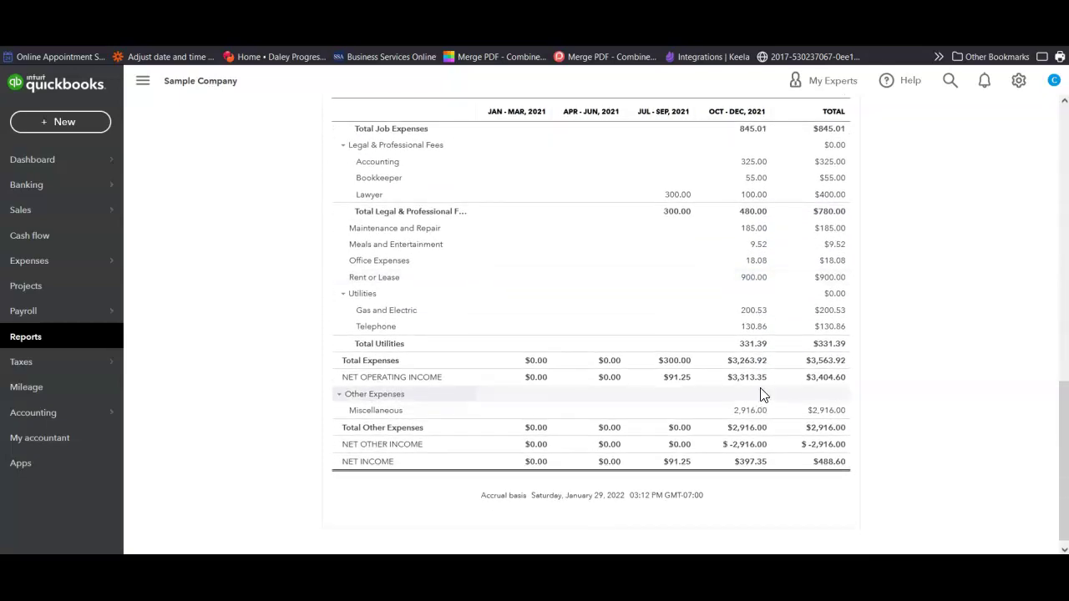
# Drill down from the Oct - Dec 2021 Rent or Lease amount to its source bill, and close the bill without changes.
pyautogui.scroll(4, 762, 395)
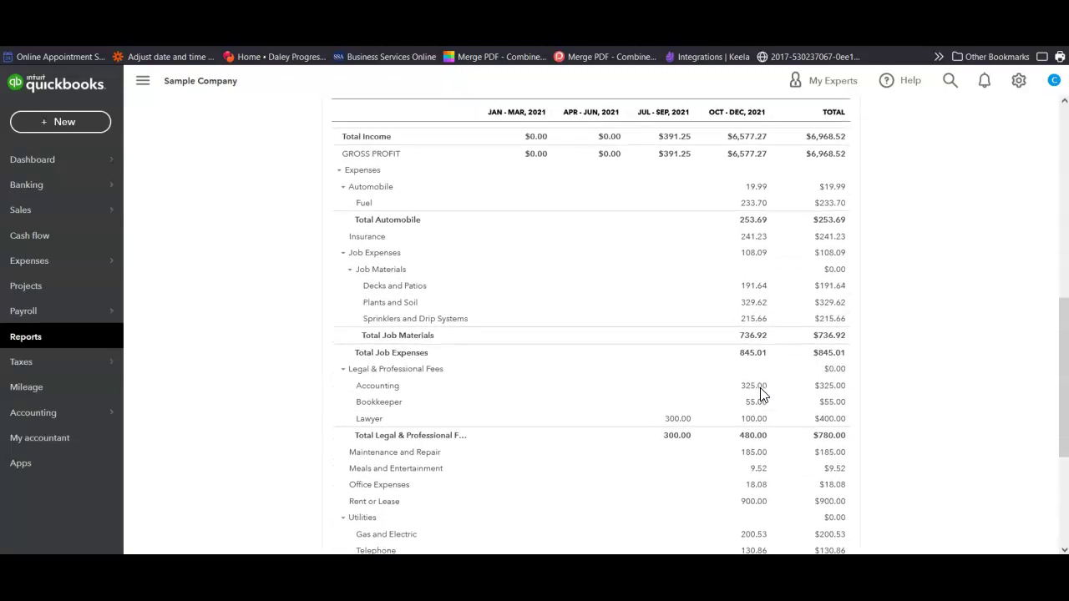
pyautogui.click(753, 513)
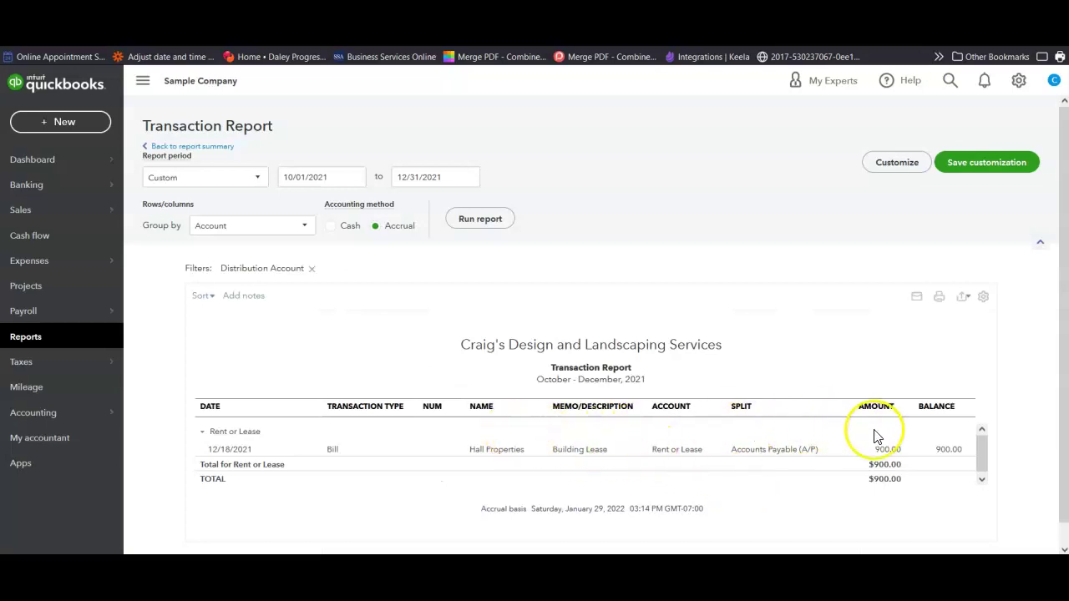
pyautogui.click(888, 452)
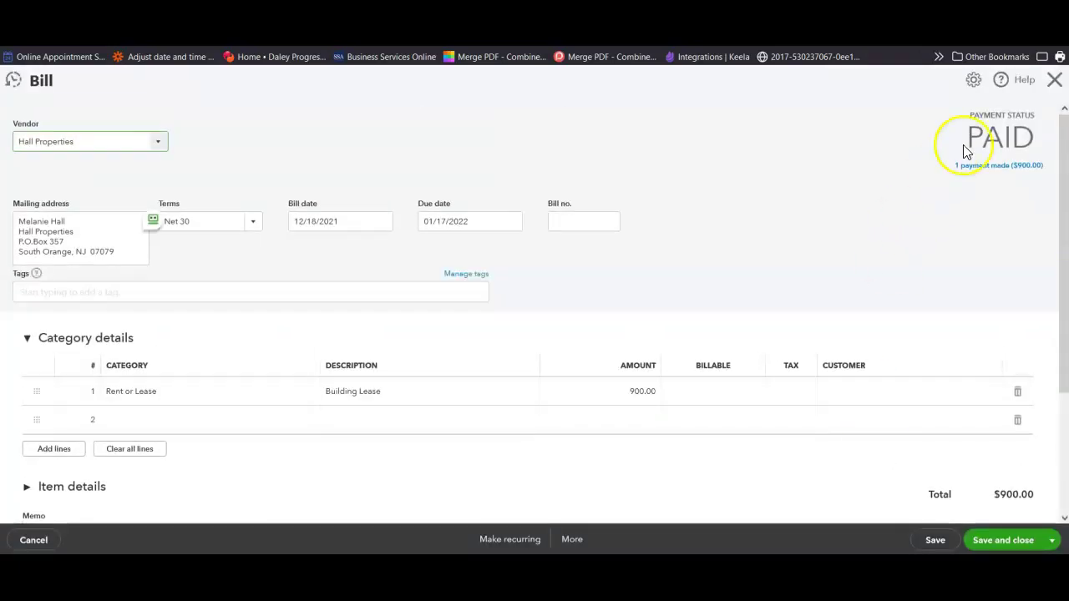
pyautogui.click(1053, 81)
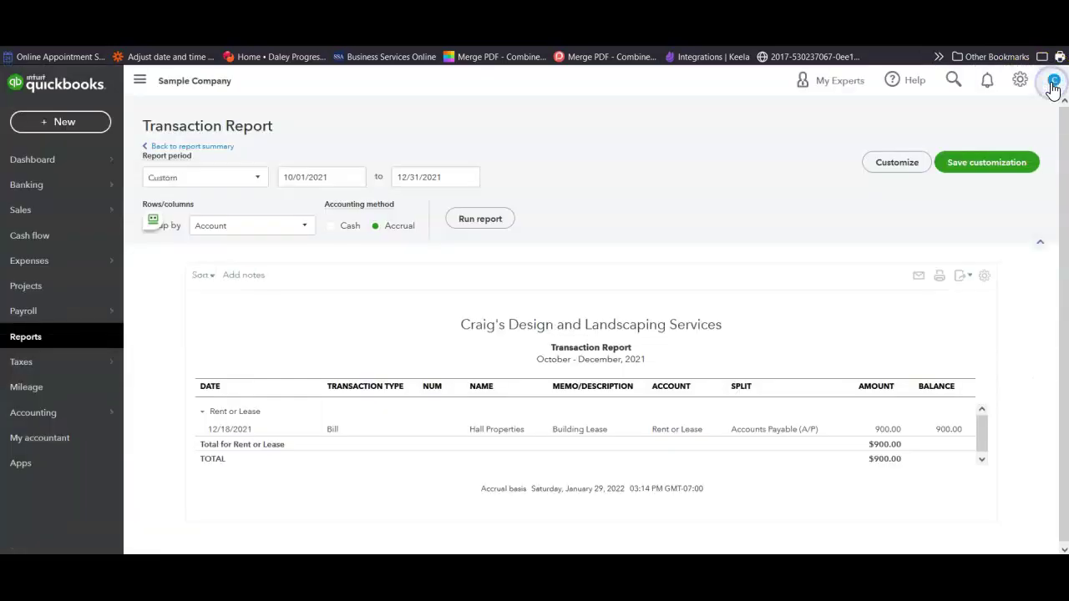